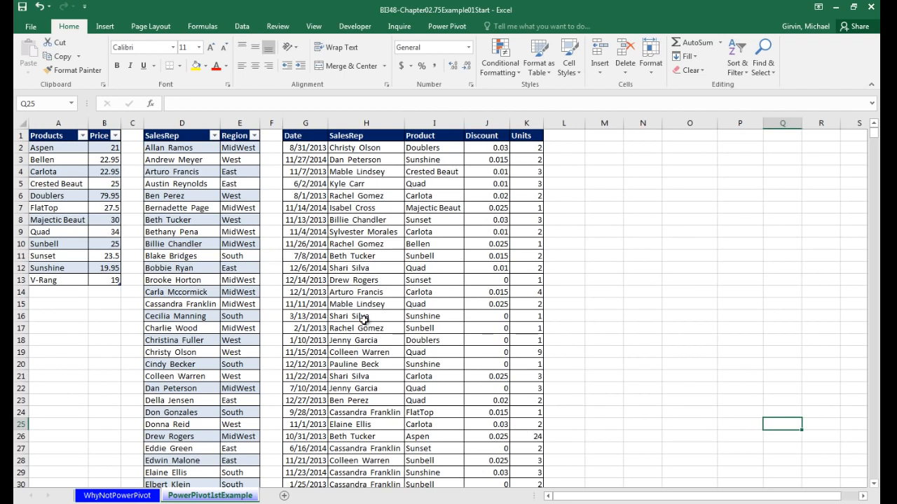
Check which ranges are tables: the products list is one, the sales data in G:K is not
{"action": "left_click", "coordinate": [354, 181]}
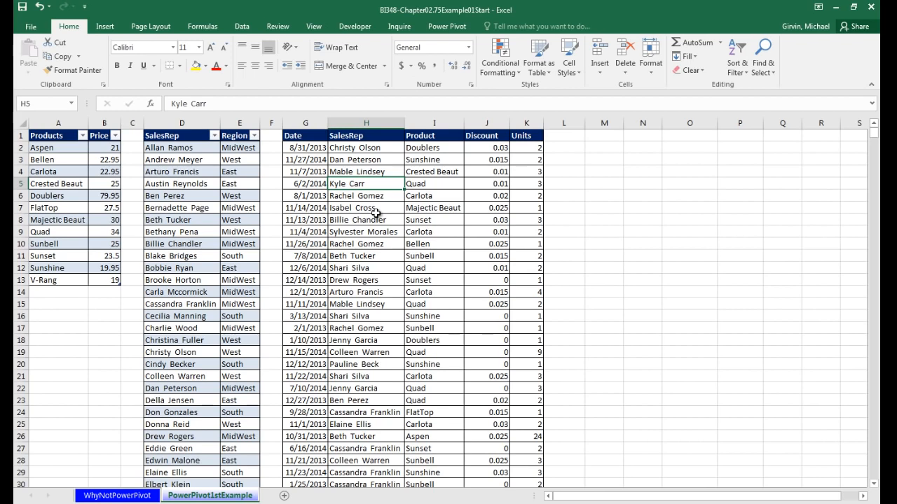
{"action": "left_click", "coordinate": [72, 164]}
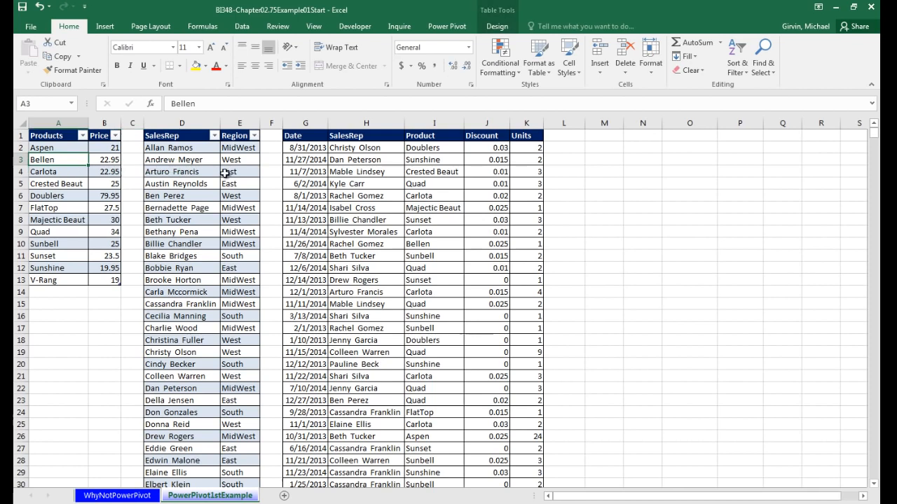
{"action": "left_click", "coordinate": [354, 174]}
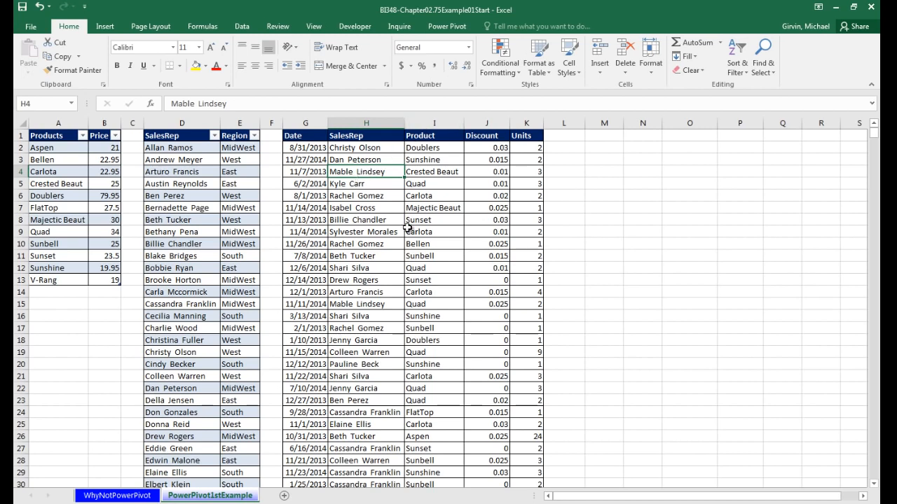
Convert the sales data into a table with headers named fSales, then bring up Power Pivot
{"action": "key", "text": "ctrl+t"}
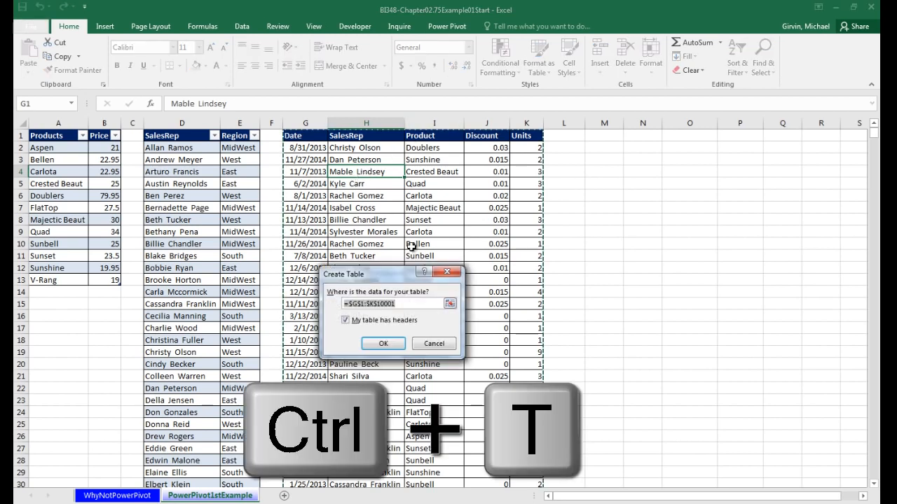
{"action": "key", "text": "Return"}
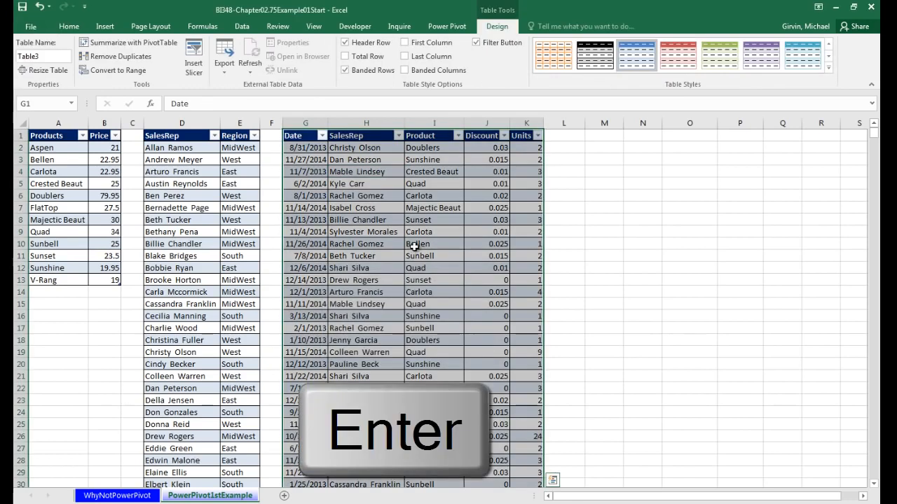
{"action": "left_click", "coordinate": [42, 56]}
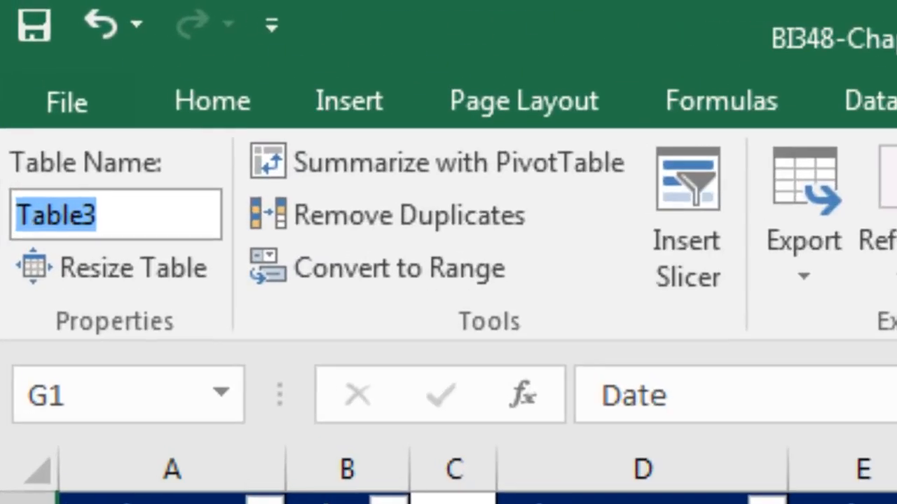
{"action": "type", "text": "f"}
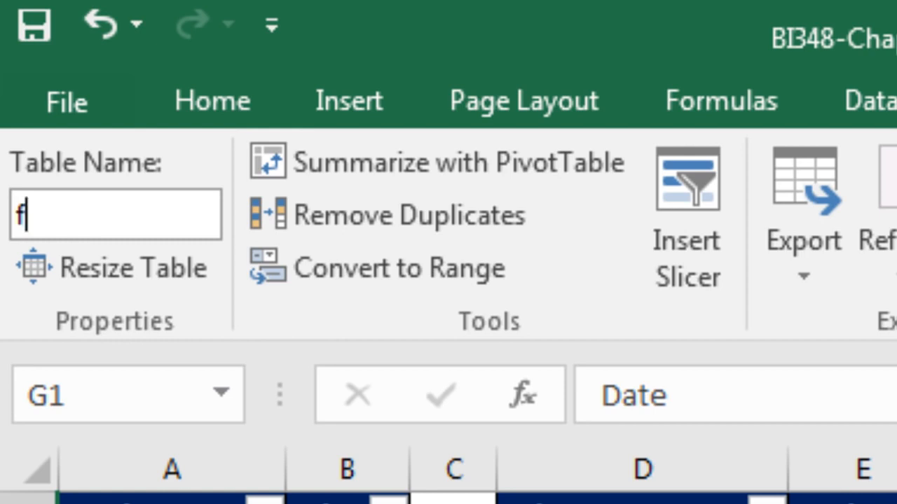
{"action": "type", "text": "Sales"}
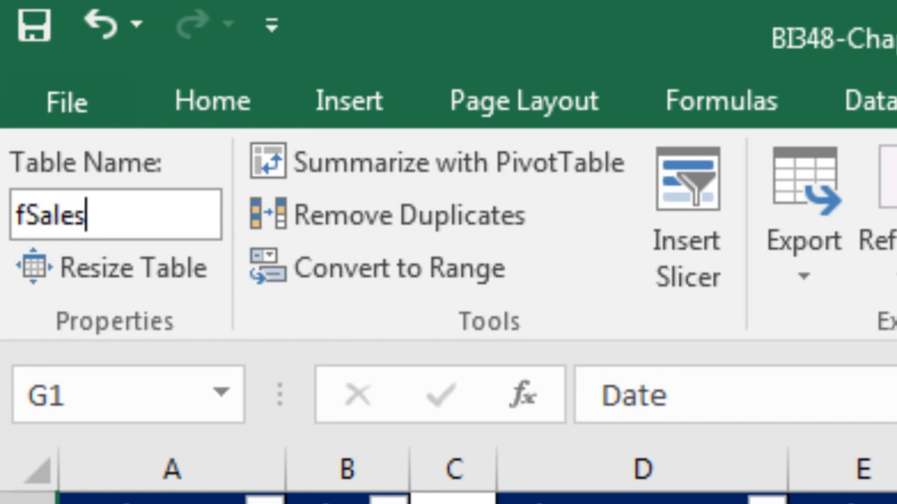
{"action": "key", "text": "Return"}
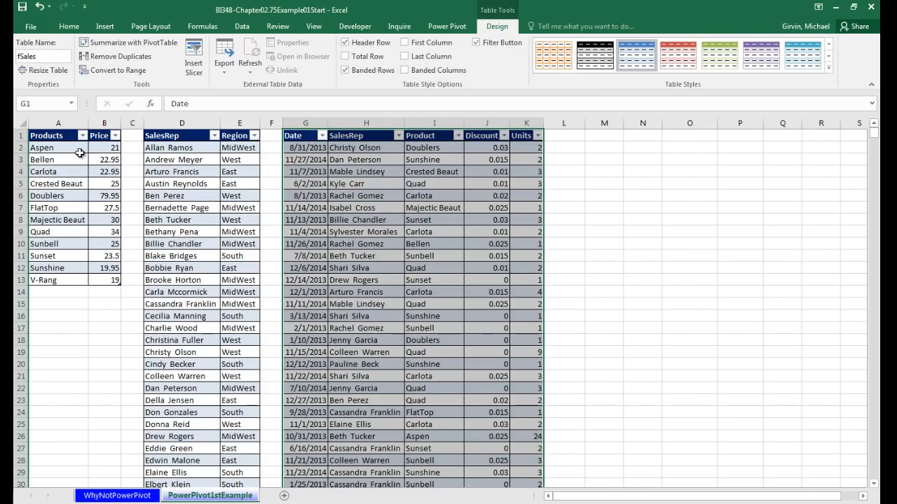
{"action": "left_click", "coordinate": [78, 159]}
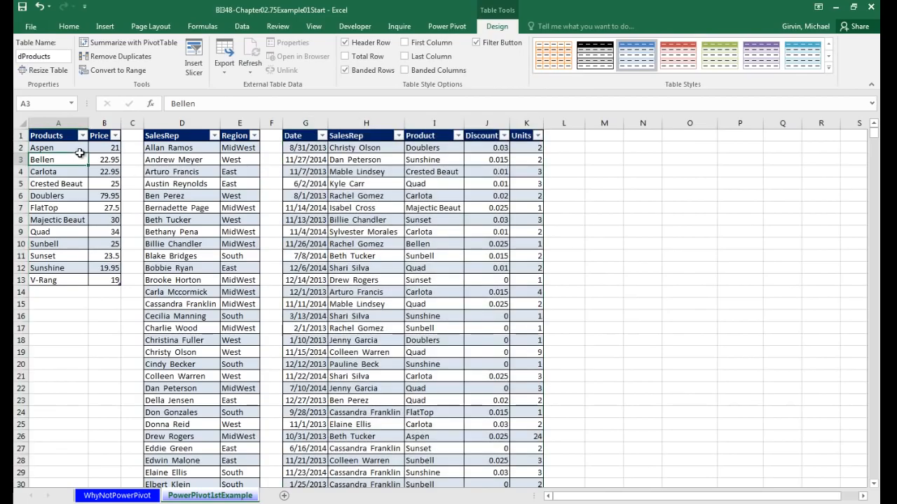
{"action": "left_click", "coordinate": [442, 28]}
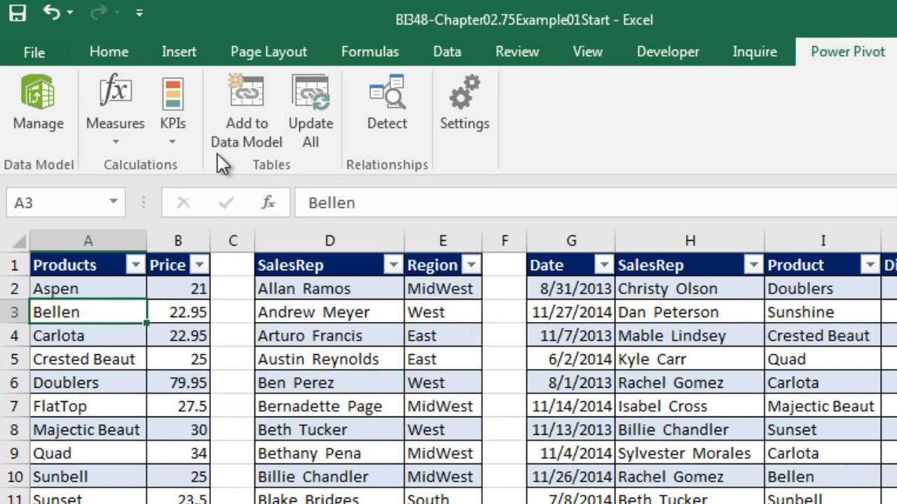
Add dProducts, dSalesRep and fSales to the data model and enlarge the calculation area
{"action": "left_click", "coordinate": [247, 102]}
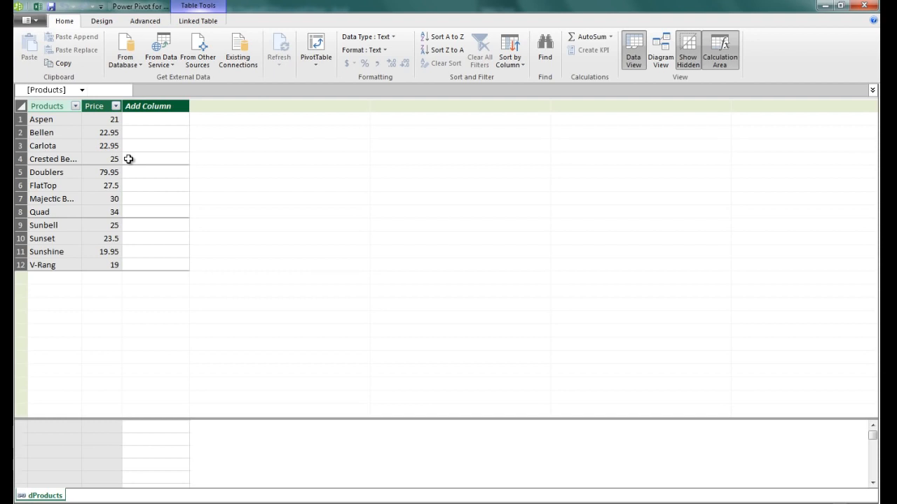
{"action": "key", "text": "alt+Tab"}
{"action": "left_click", "coordinate": [179, 172]}
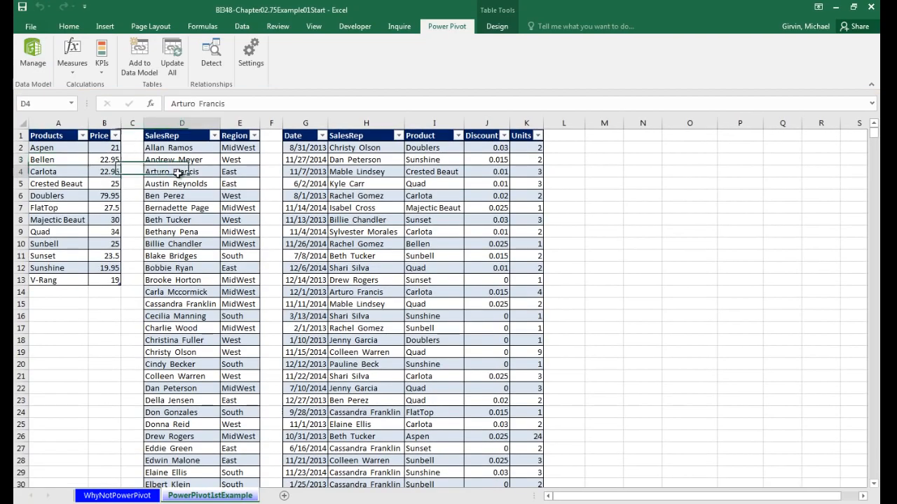
{"action": "left_click", "coordinate": [139, 56]}
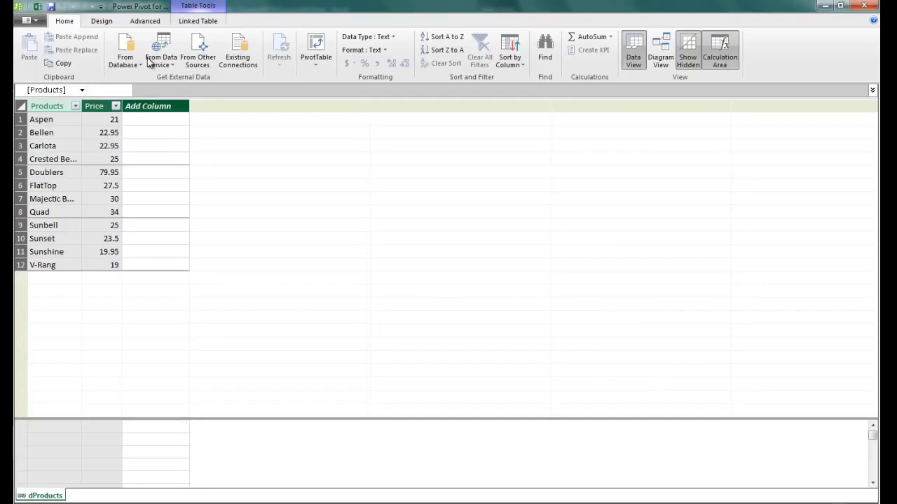
{"action": "left_click", "coordinate": [145, 64]}
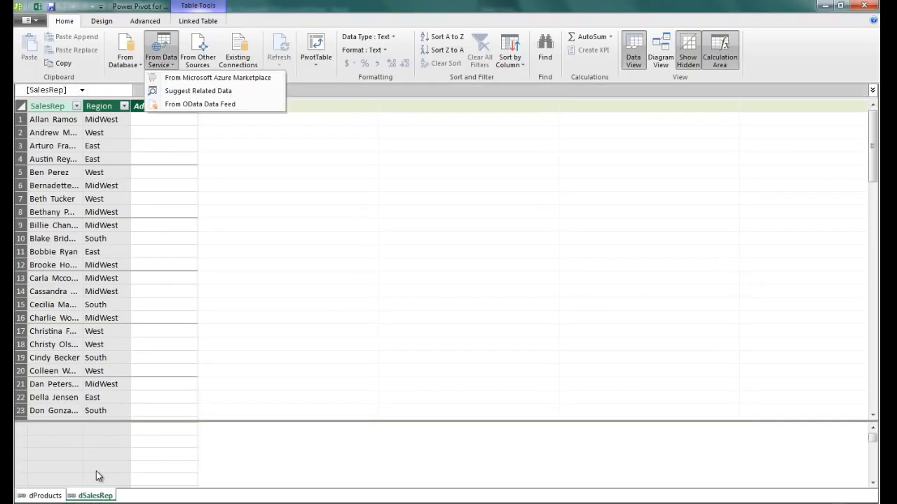
{"action": "key", "text": "alt+Tab"}
{"action": "left_click", "coordinate": [365, 183]}
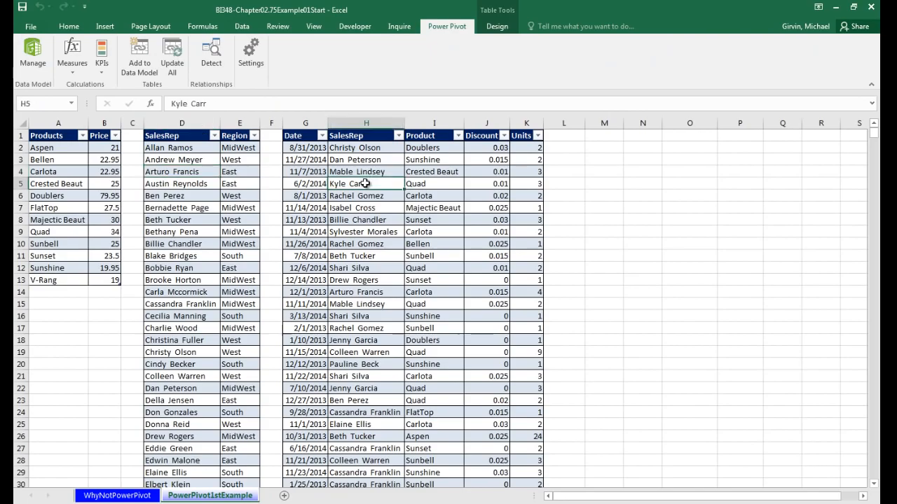
{"action": "left_click", "coordinate": [138, 66]}
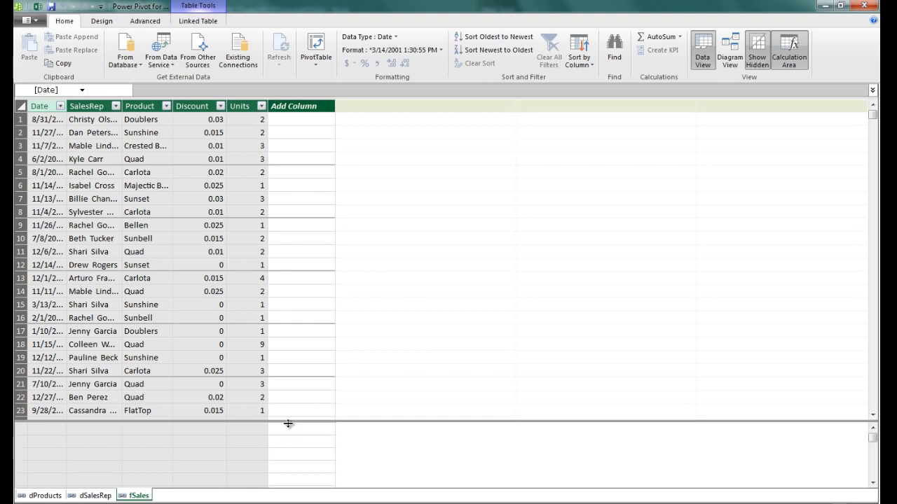
{"action": "left_click_drag", "start_coordinate": [288, 422], "coordinate": [308, 294]}
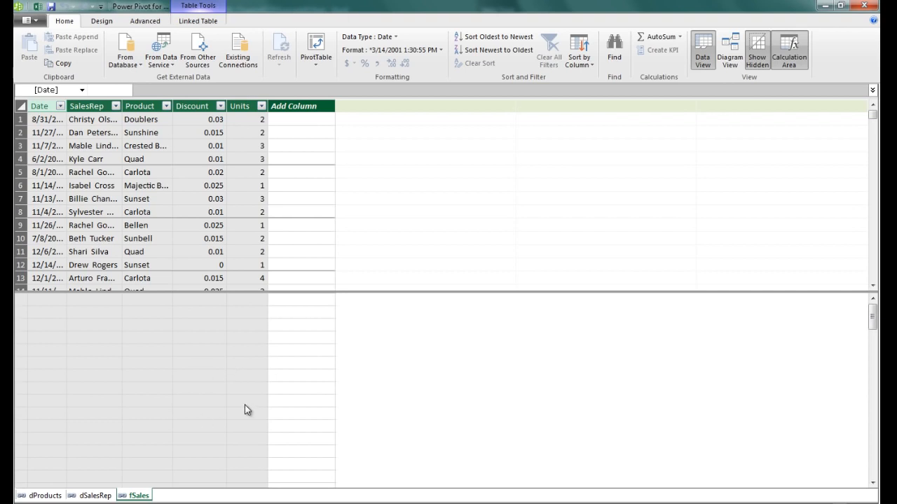
In Diagram View, enlarge the fSales and dSalesRep boxes and place fSales below the other two tables
{"action": "left_click", "coordinate": [730, 62]}
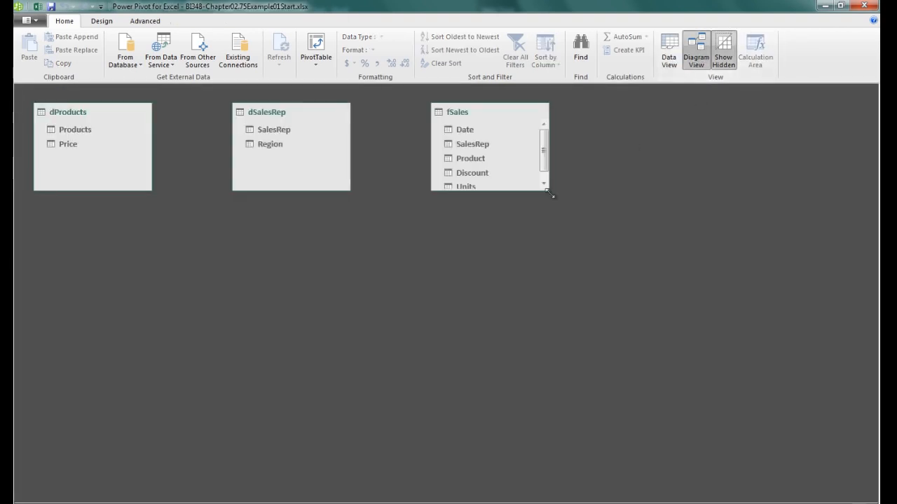
{"action": "left_click_drag", "start_coordinate": [549, 187], "coordinate": [551, 231]}
{"action": "left_click_drag", "start_coordinate": [350, 189], "coordinate": [353, 228]}
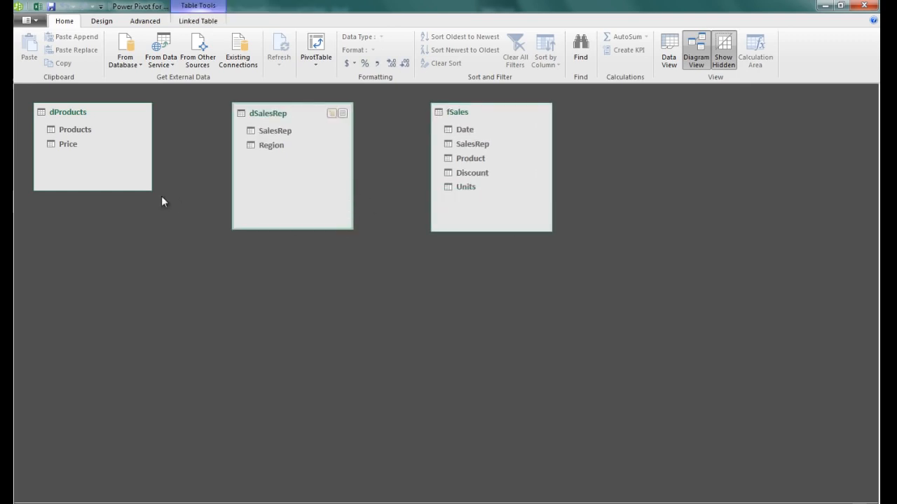
{"action": "left_click", "coordinate": [149, 190]}
{"action": "left_click_drag", "start_coordinate": [502, 114], "coordinate": [272, 226]}
{"action": "left_click_drag", "start_coordinate": [287, 113], "coordinate": [423, 159]}
{"action": "left_click_drag", "start_coordinate": [98, 115], "coordinate": [106, 162]}
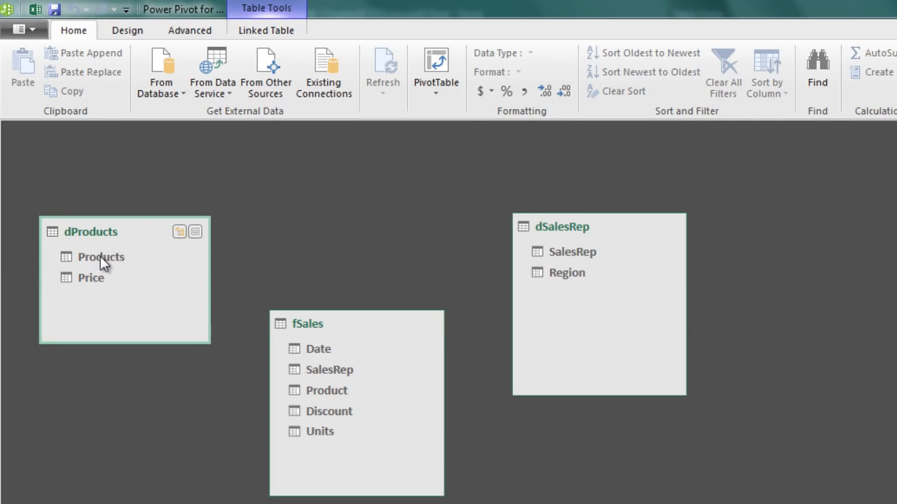
Link dProducts Products and dSalesRep SalesRep to the matching fSales columns, then save the workbook
{"action": "left_click_drag", "start_coordinate": [100, 256], "coordinate": [320, 389]}
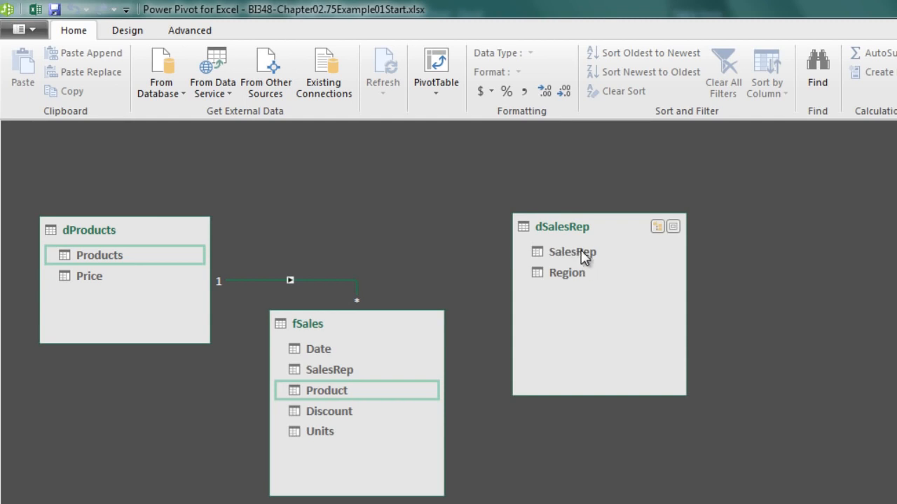
{"action": "left_click_drag", "start_coordinate": [570, 254], "coordinate": [339, 369]}
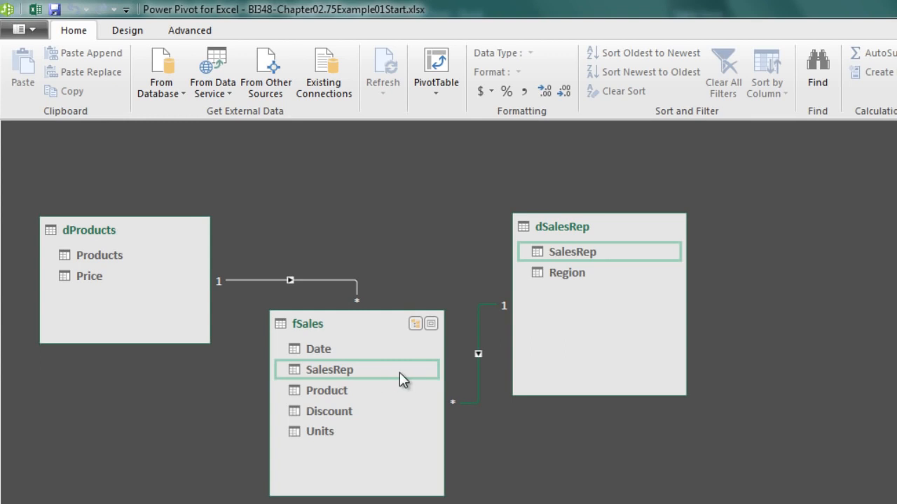
{"action": "left_click", "coordinate": [243, 280]}
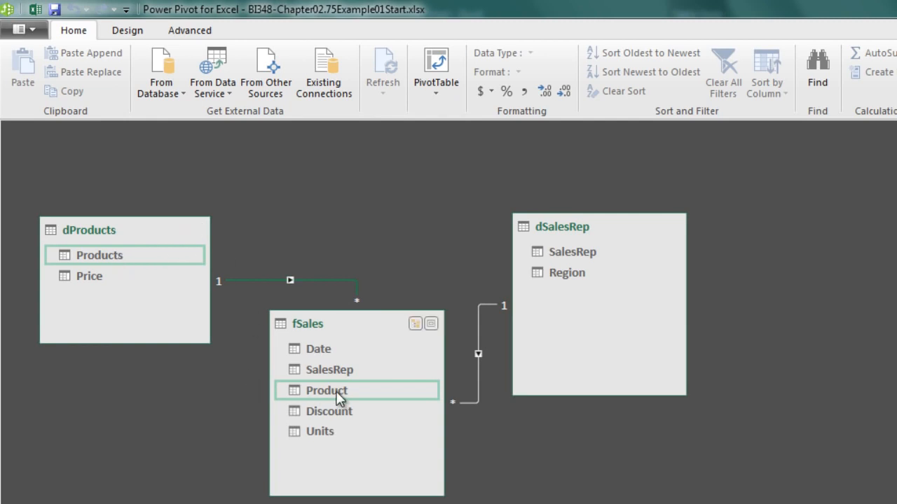
{"action": "key", "text": "ctrl+s"}
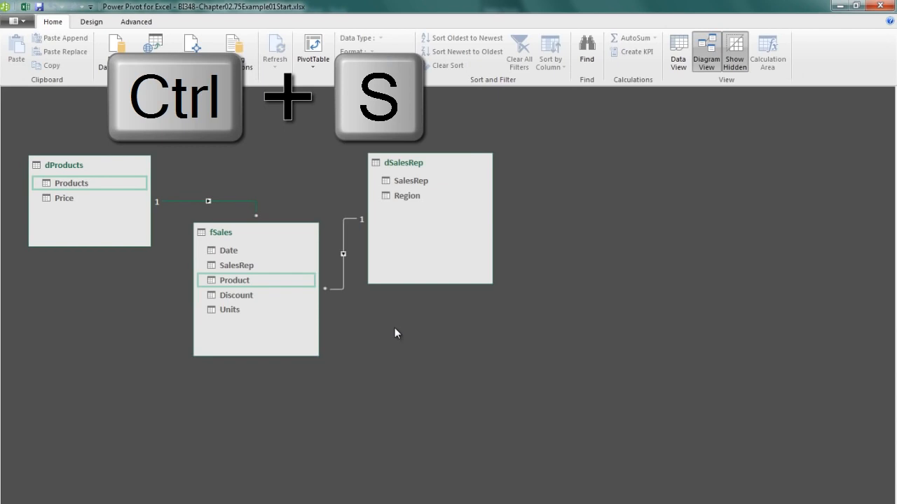
Name the empty new fSales column 'Net Revenue'
{"action": "left_click", "coordinate": [677, 62]}
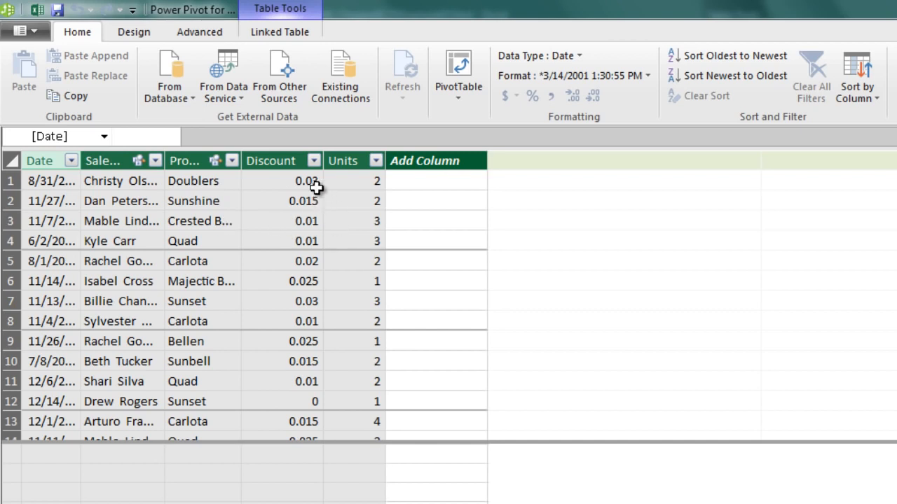
{"action": "left_click", "coordinate": [450, 182]}
{"action": "left_click", "coordinate": [434, 163]}
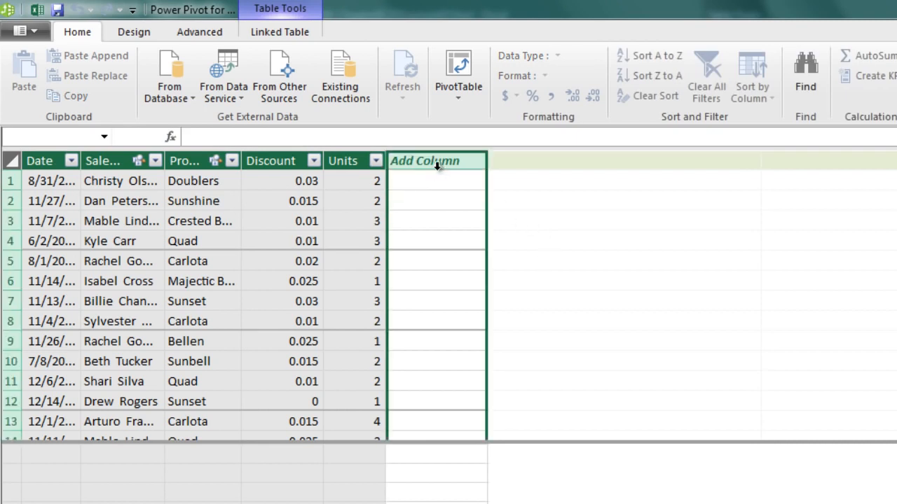
{"action": "double_click", "coordinate": [437, 163]}
{"action": "type", "text": "Net Revenue"}
{"action": "key", "text": "Return"}
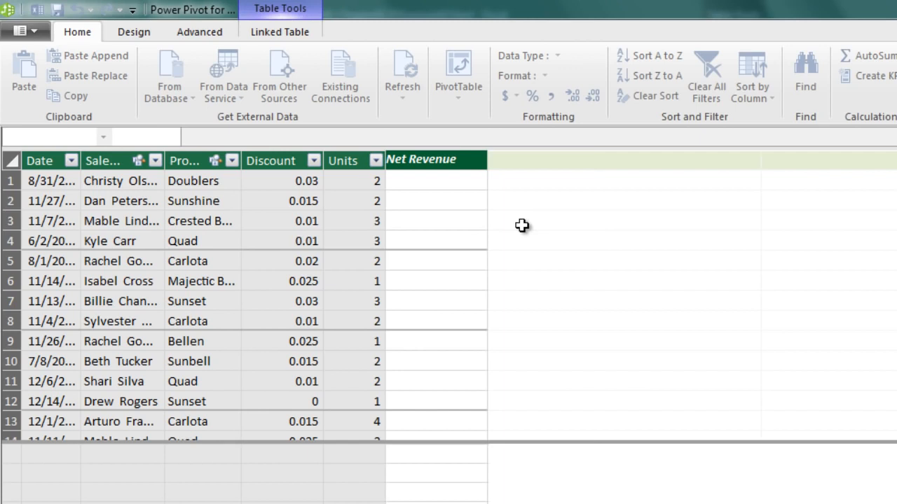
Fill Net Revenue with the formula =RELATED(dProducts[Price])
{"action": "left_click", "coordinate": [430, 191]}
{"action": "left_click", "coordinate": [417, 183]}
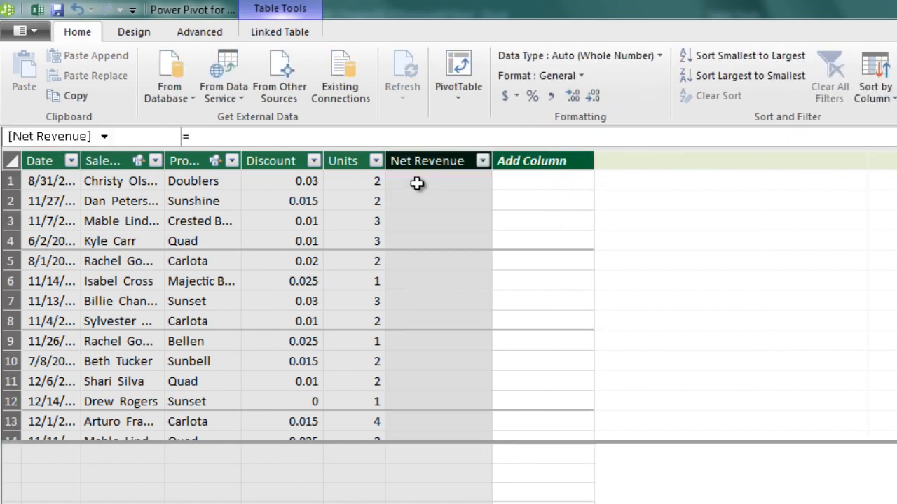
{"action": "type", "text": "="}
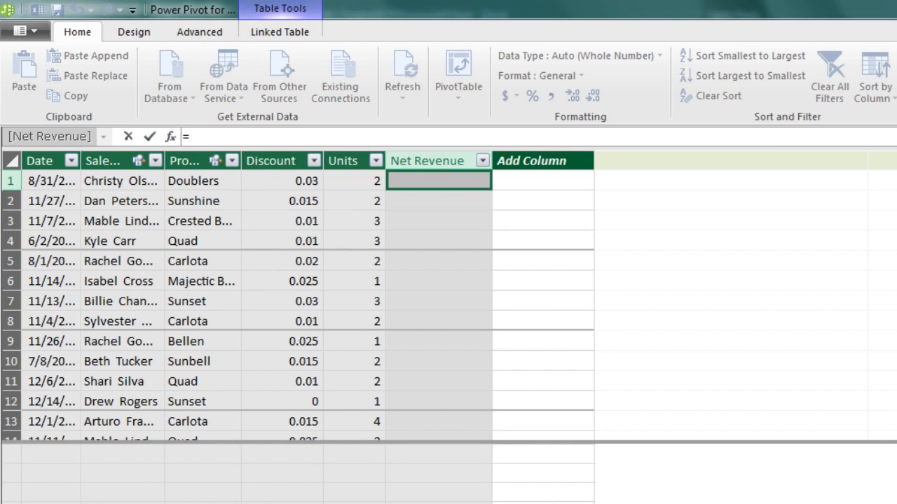
{"action": "type", "text": "rel"}
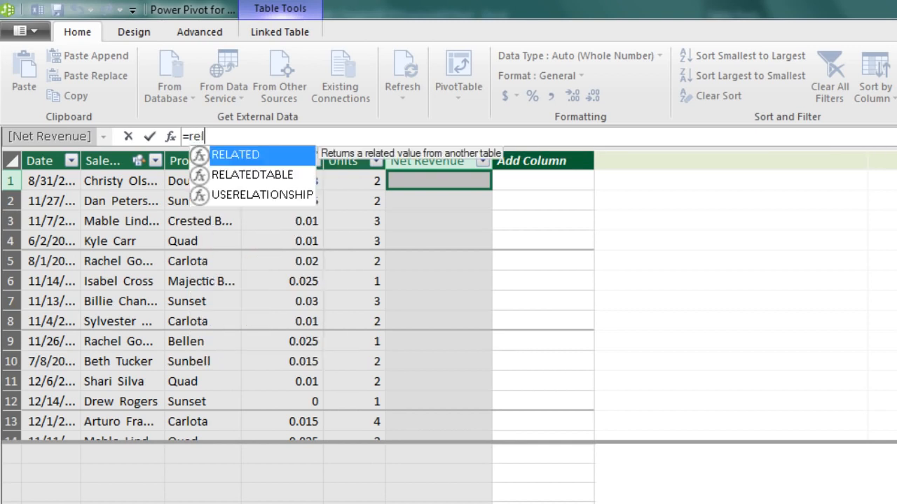
{"action": "key", "text": "Tab"}
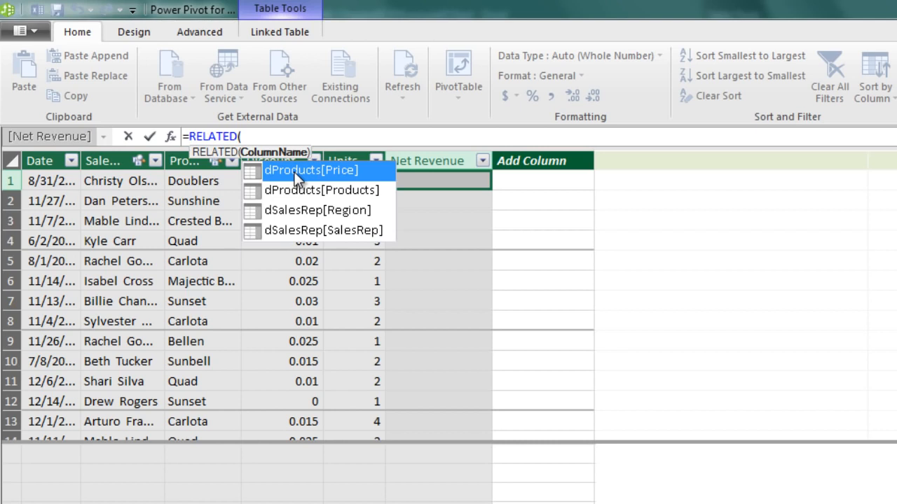
{"action": "key", "text": "Tab"}
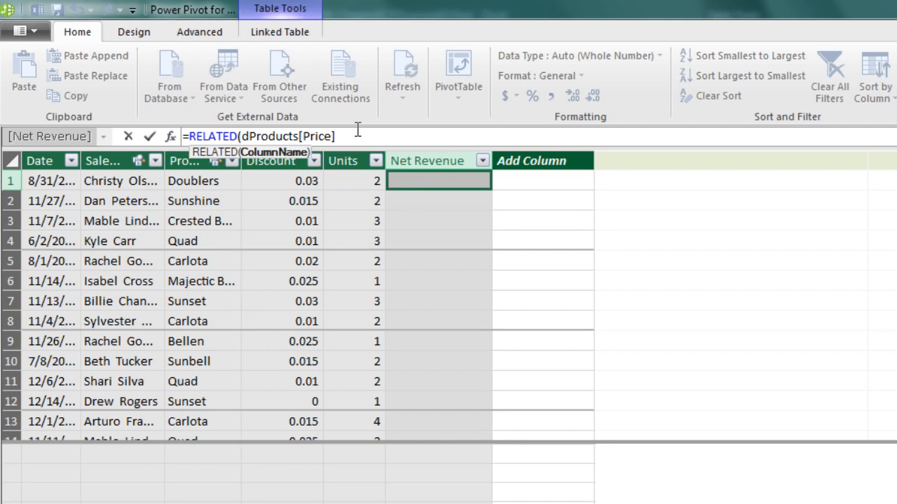
{"action": "type", "text": ")"}
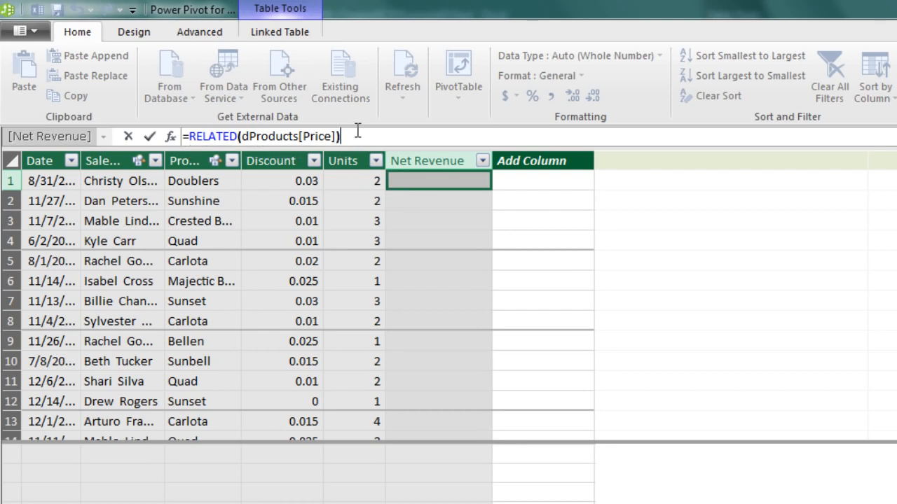
{"action": "key", "text": "Return"}
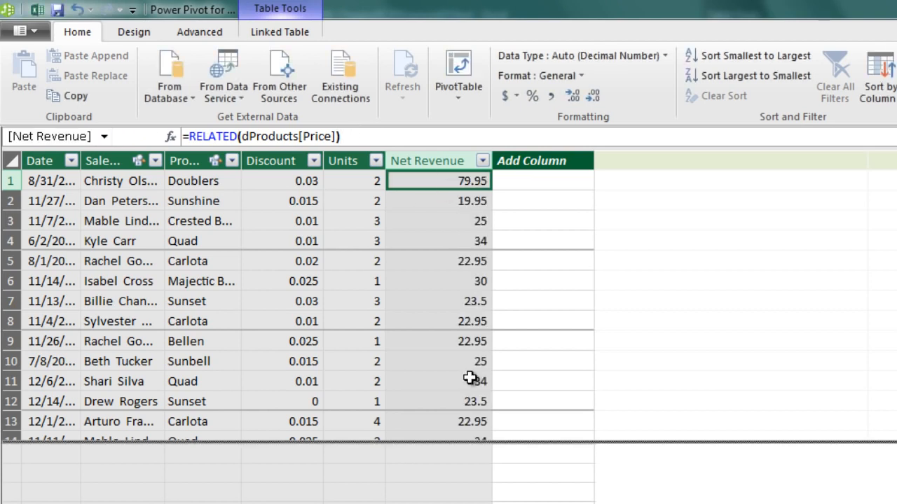
{"action": "left_click", "coordinate": [413, 222]}
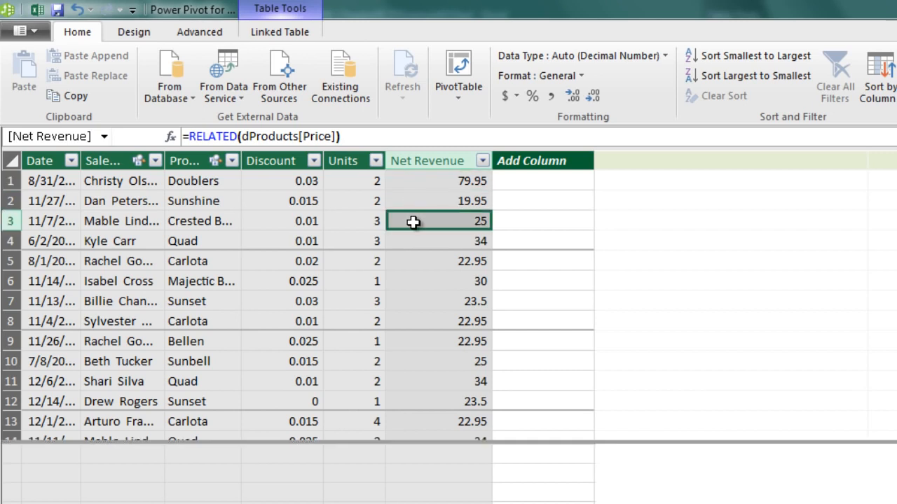
{"action": "left_click", "coordinate": [426, 262]}
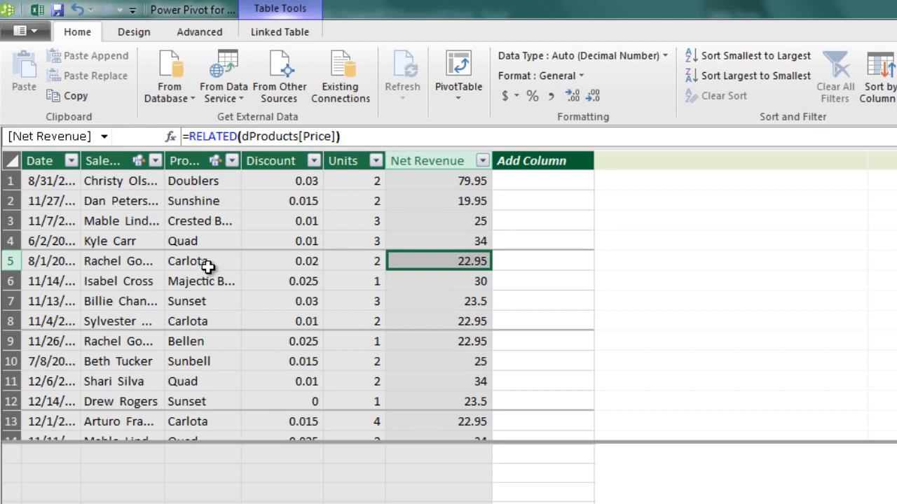
{"action": "left_click", "coordinate": [465, 319]}
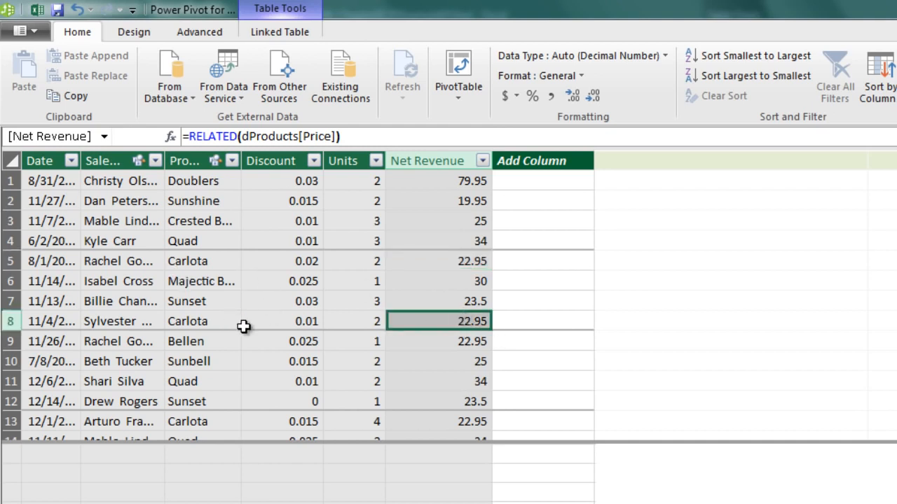
{"action": "left_click", "coordinate": [461, 181]}
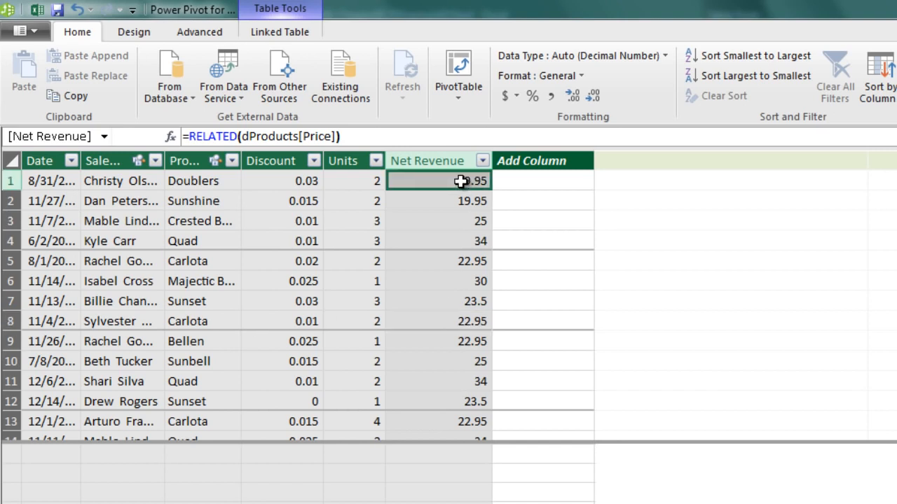
{"action": "left_click", "coordinate": [191, 136]}
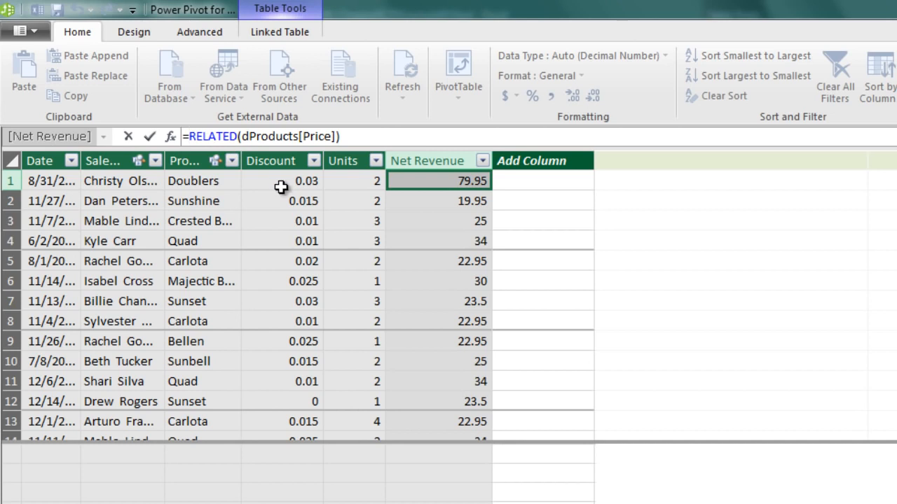
Extend the Net Revenue formula to =RELATED(dProducts[Price])*(1-fSales[Discount])*fSales[Units]
{"action": "left_click", "coordinate": [377, 131]}
{"action": "type", "text": "*(1-"}
{"action": "left_click", "coordinate": [302, 178]}
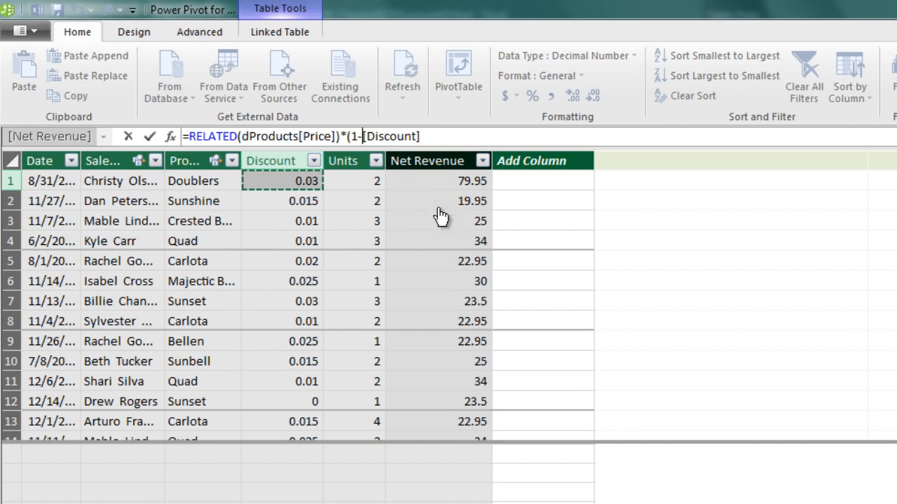
{"action": "type", "text": "fs"}
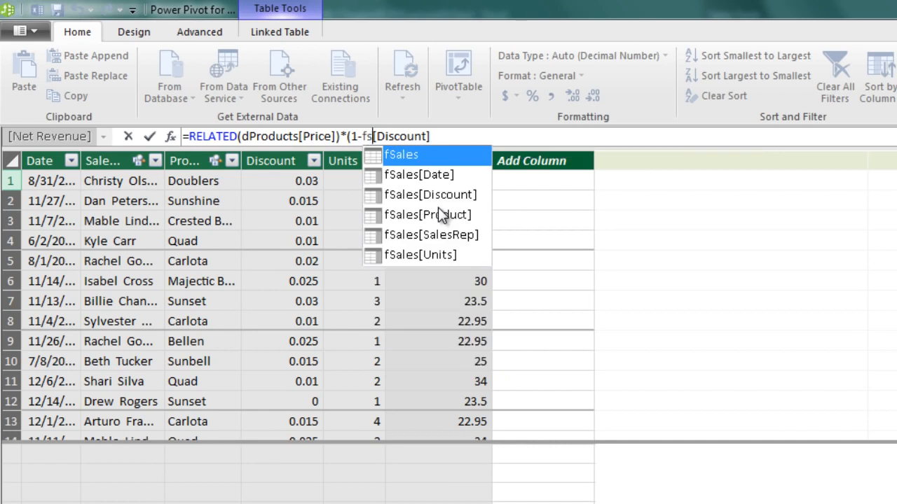
{"action": "key", "text": "Tab"}
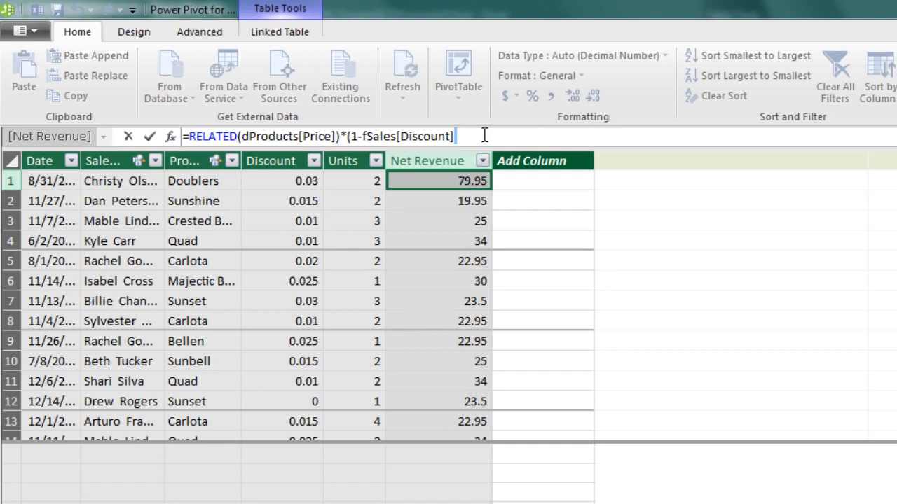
{"action": "type", "text": ")*fs"}
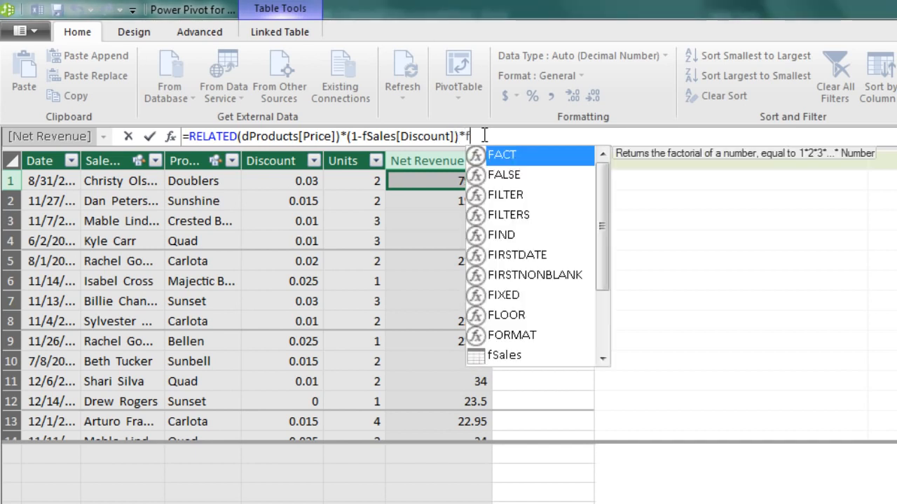
{"action": "key", "text": "Down"}
{"action": "key", "text": "Down"}
{"action": "key", "text": "Down"}
{"action": "key", "text": "Down"}
{"action": "key", "text": "Down"}
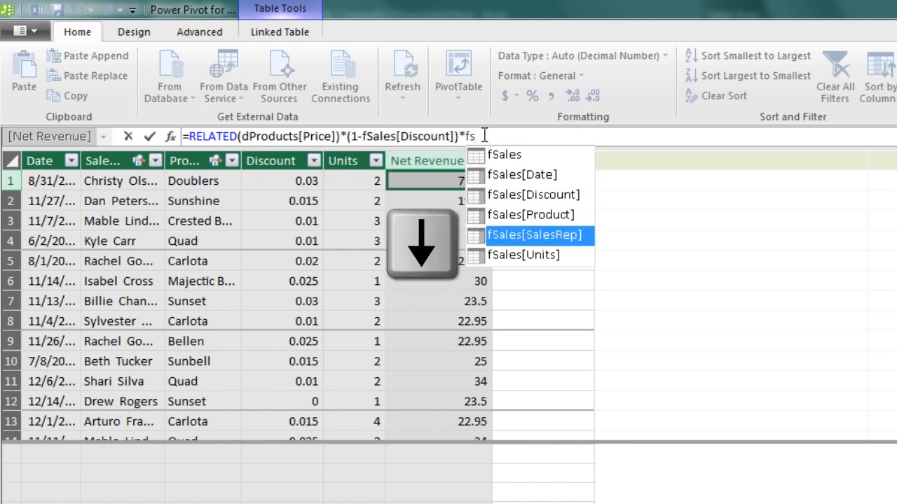
{"action": "key", "text": "Tab"}
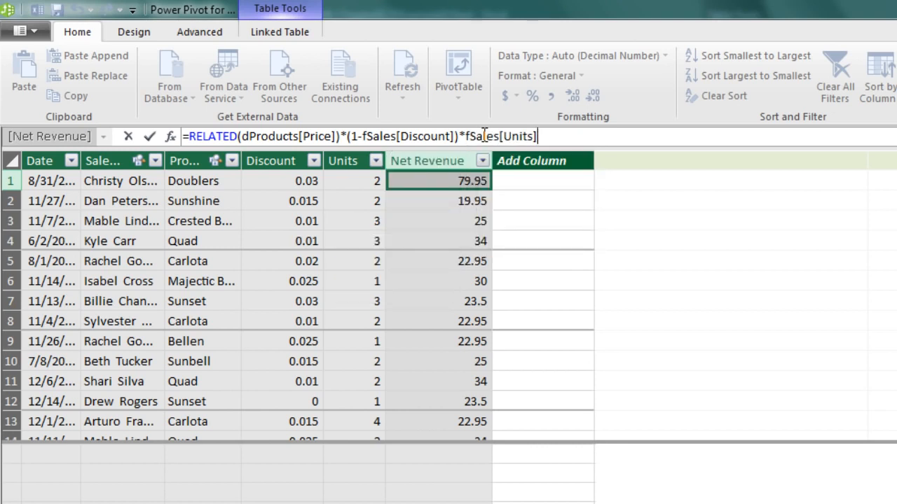
{"action": "key", "text": "Return"}
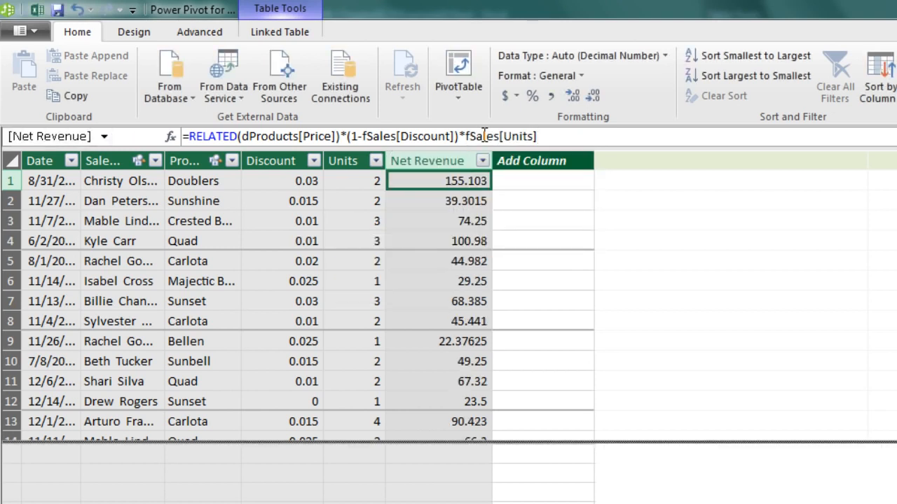
Wrap the Net Revenue formula in ROUND(...,2) so values show two decimals, like 155.1
{"action": "left_click", "coordinate": [189, 136]}
{"action": "type", "text": "roun"}
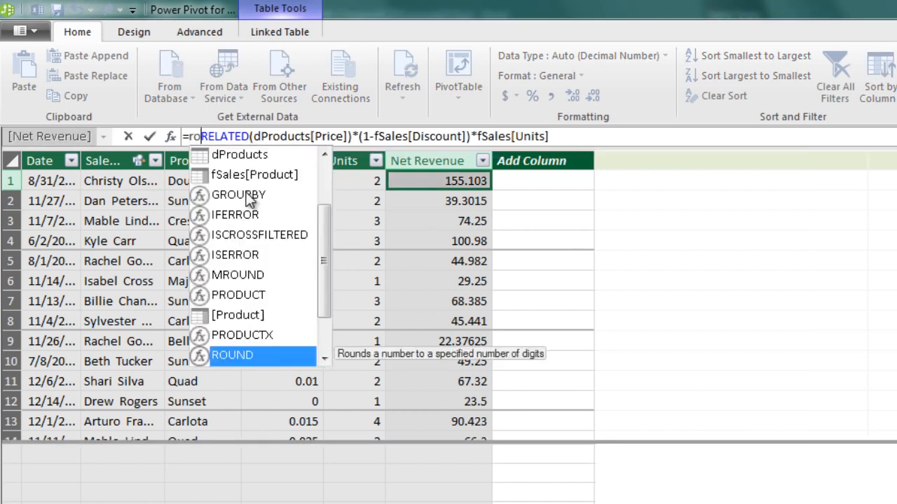
{"action": "key", "text": "Tab"}
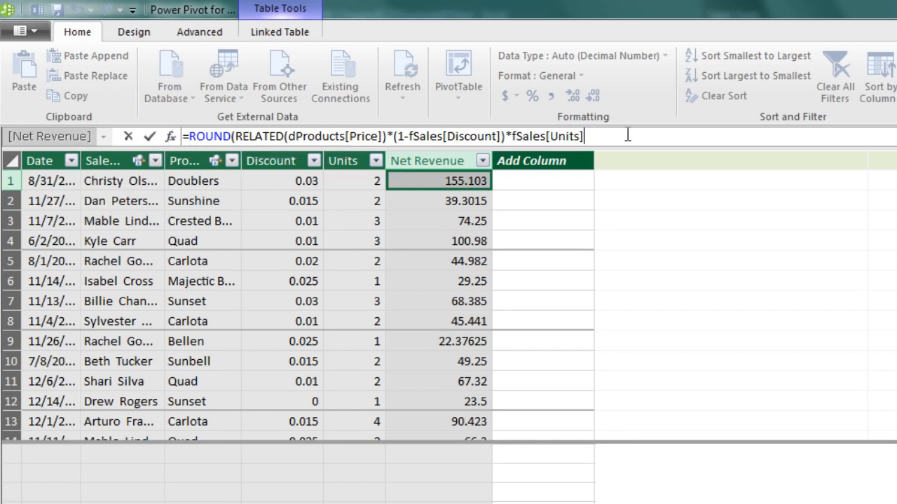
{"action": "type", "text": ",2"}
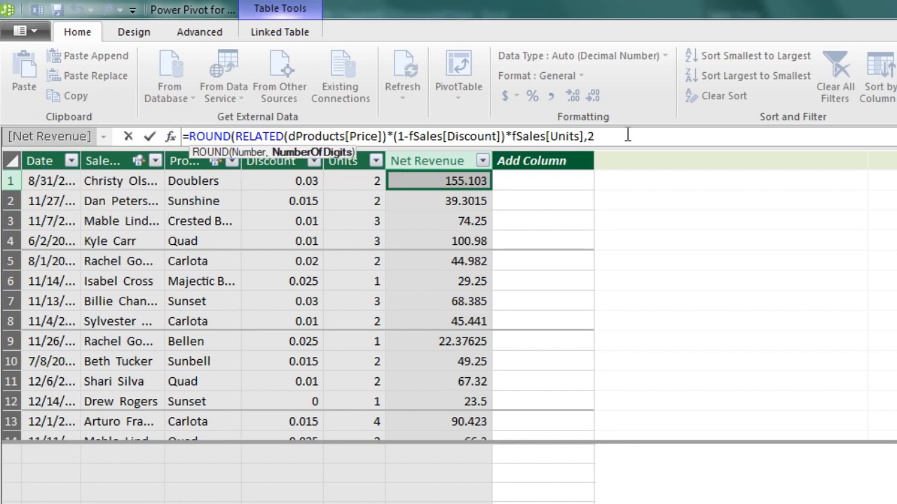
{"action": "type", "text": ")"}
{"action": "key", "text": "Return"}
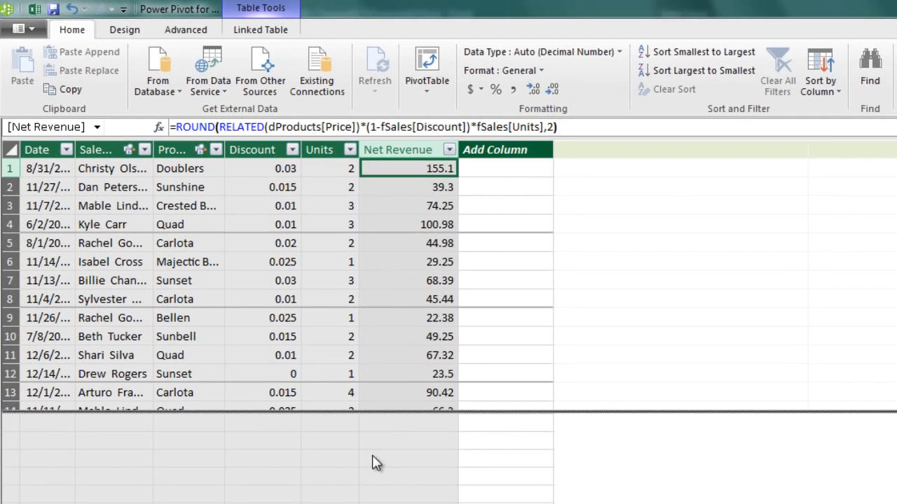
{"action": "left_click", "coordinate": [378, 462]}
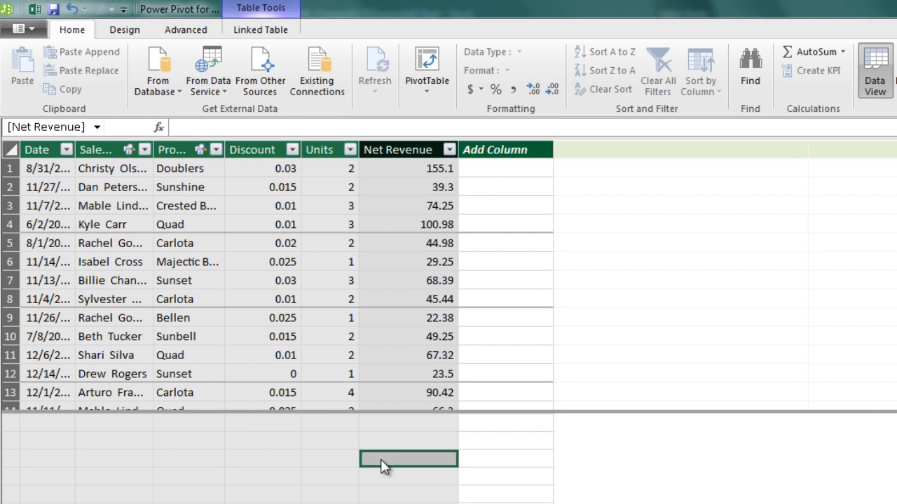
Enter the measure Total Net Revenue:=SUM(fSales[Net Revenue]) and widen the Net Revenue column
{"action": "type", "text": "To"}
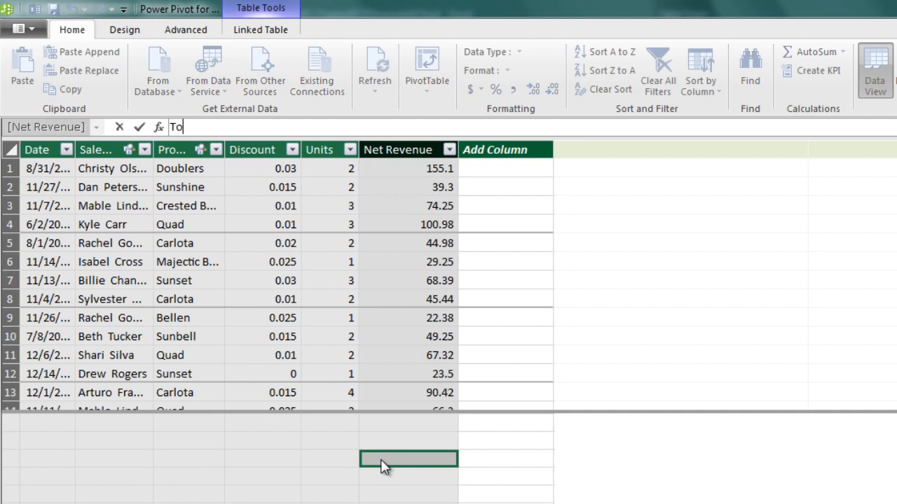
{"action": "type", "text": "tal"}
{"action": "type", "text": "Net Revenue:="}
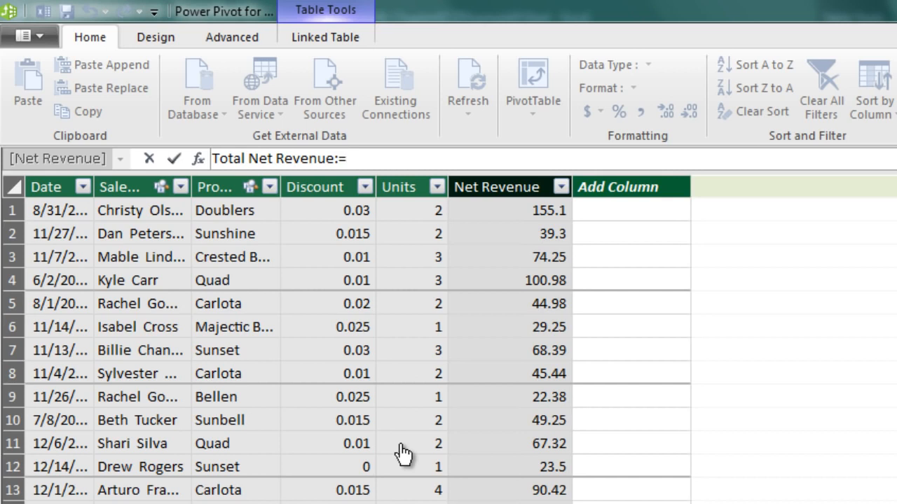
{"action": "type", "text": "su"}
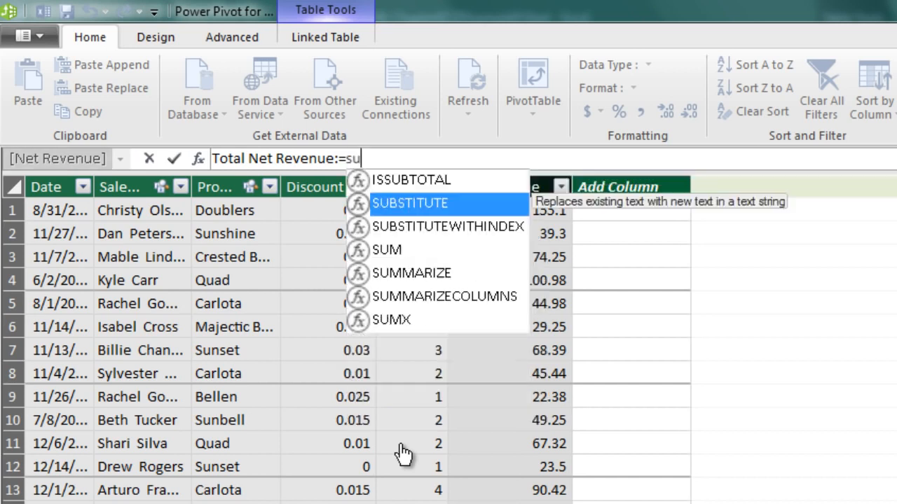
{"action": "type", "text": "m"}
{"action": "key", "text": "Tab"}
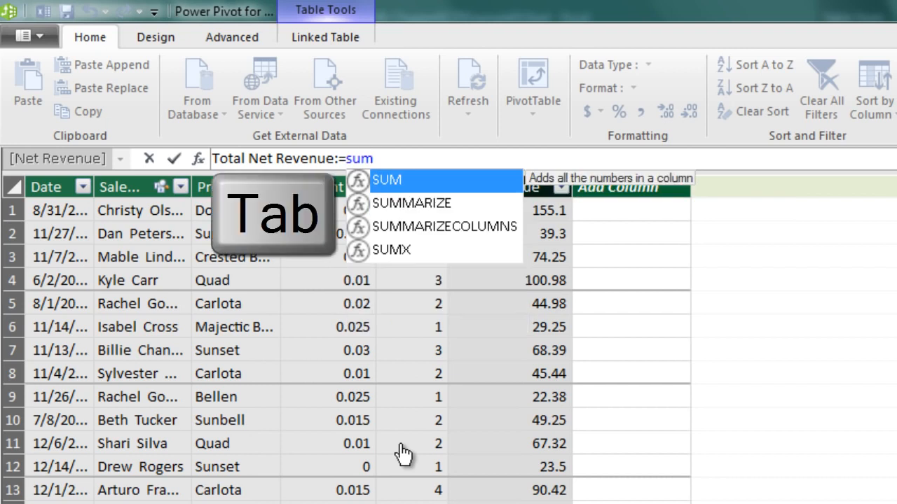
{"action": "key", "text": "Down"}
{"action": "key", "text": "Down"}
{"action": "key", "text": "Down"}
{"action": "key", "text": "Down"}
{"action": "key", "text": "Down"}
{"action": "key", "text": "Down"}
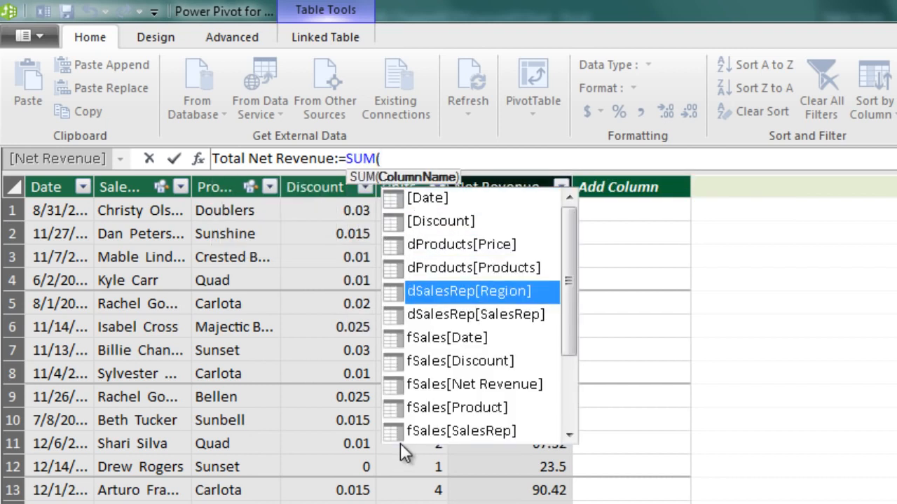
{"action": "key", "text": "Down"}
{"action": "key", "text": "Down"}
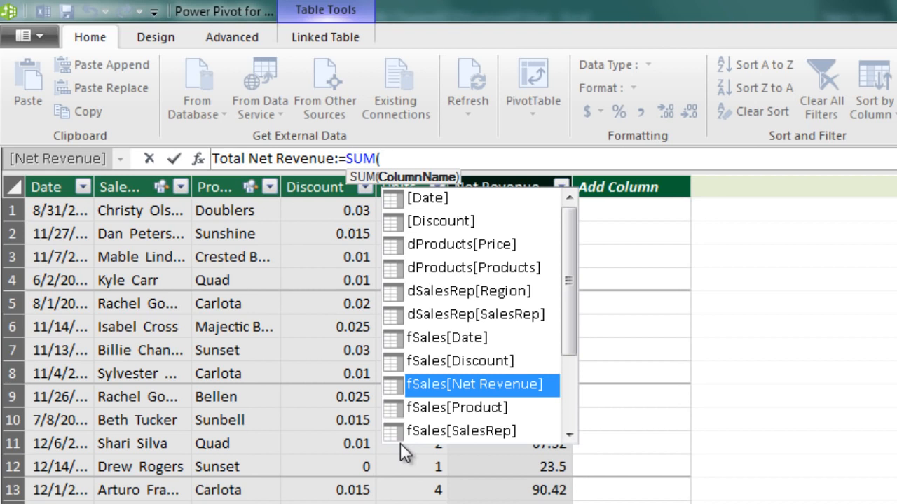
{"action": "key", "text": "Tab"}
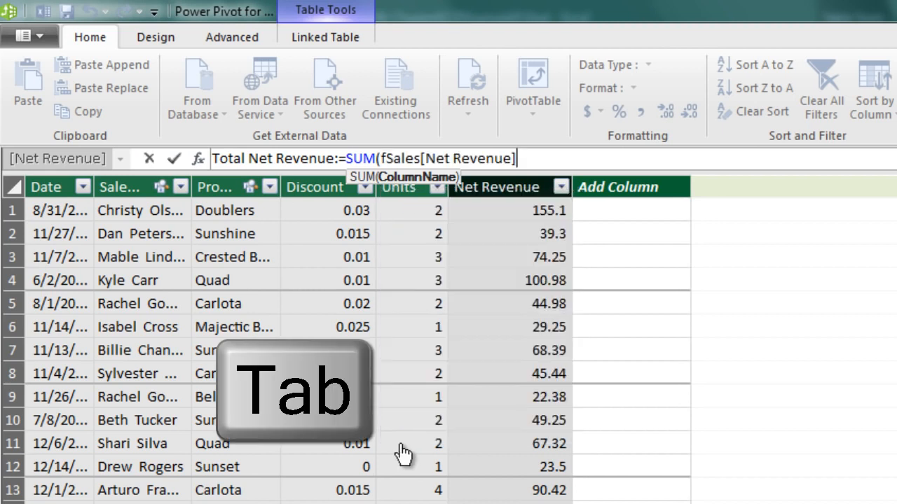
{"action": "type", "text": ")"}
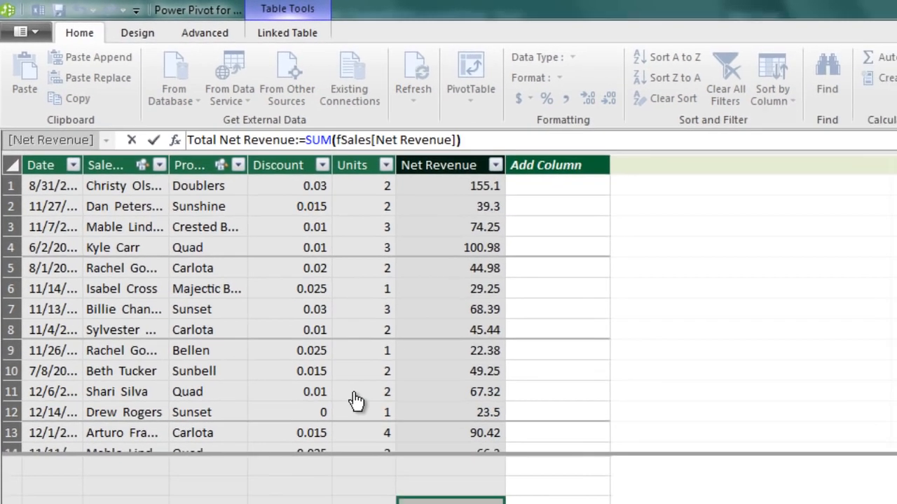
{"action": "key", "text": "Return"}
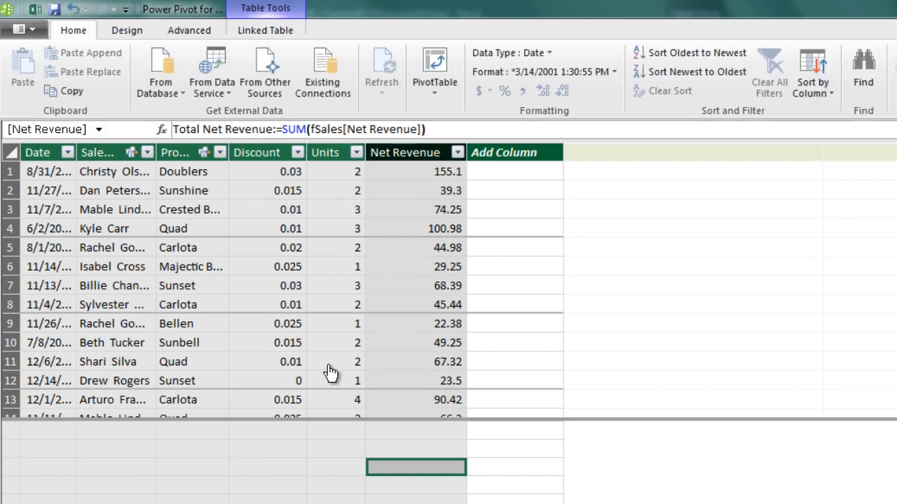
{"action": "left_click_drag", "start_coordinate": [466, 152], "coordinate": [596, 162]}
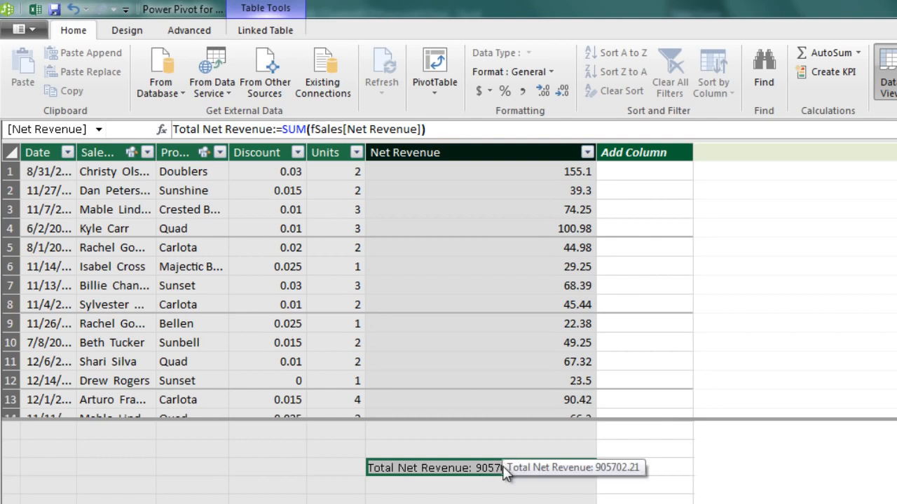
Format Total Net Revenue as $ English (United States) currency, then start a PivotTable
{"action": "left_click", "coordinate": [482, 92]}
{"action": "left_click", "coordinate": [509, 111]}
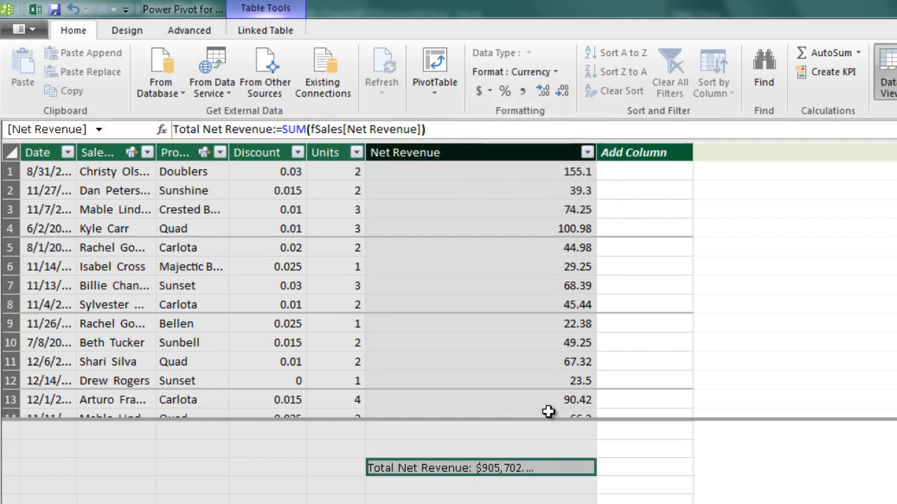
{"action": "left_click_drag", "start_coordinate": [596, 156], "coordinate": [614, 169]}
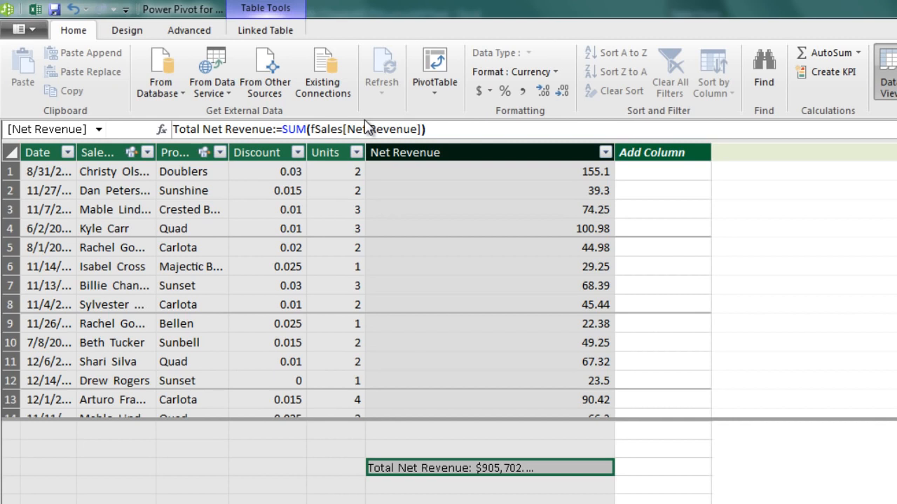
{"action": "left_click", "coordinate": [442, 67]}
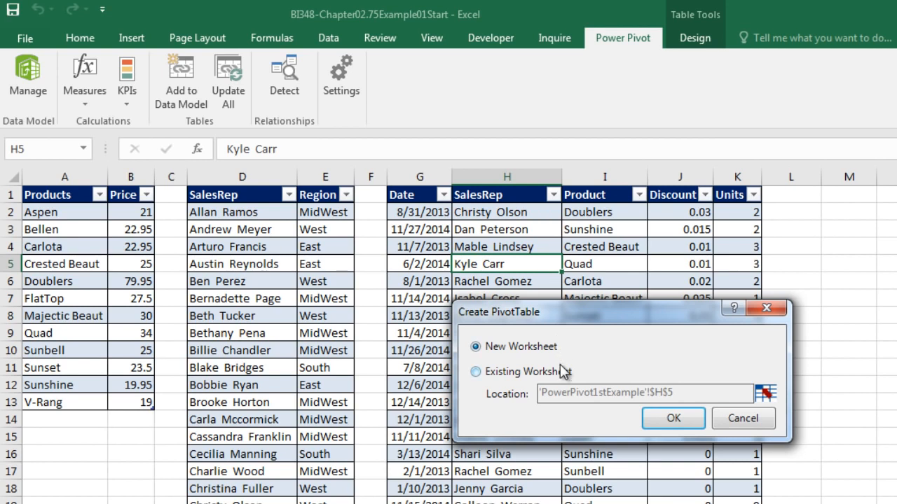
Create the PivotTable on a new worksheet with dSalesRep Region in the rows
{"action": "left_click_drag", "start_coordinate": [614, 316], "coordinate": [476, 335]}
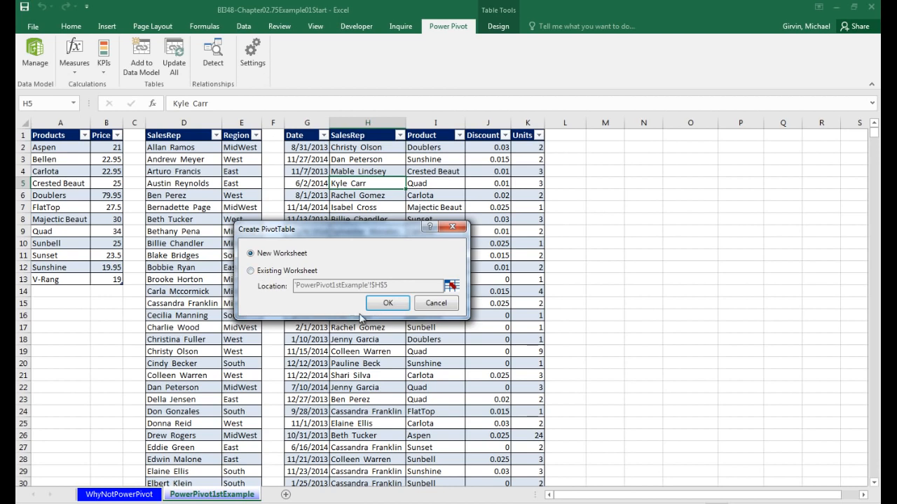
{"action": "left_click", "coordinate": [537, 437]}
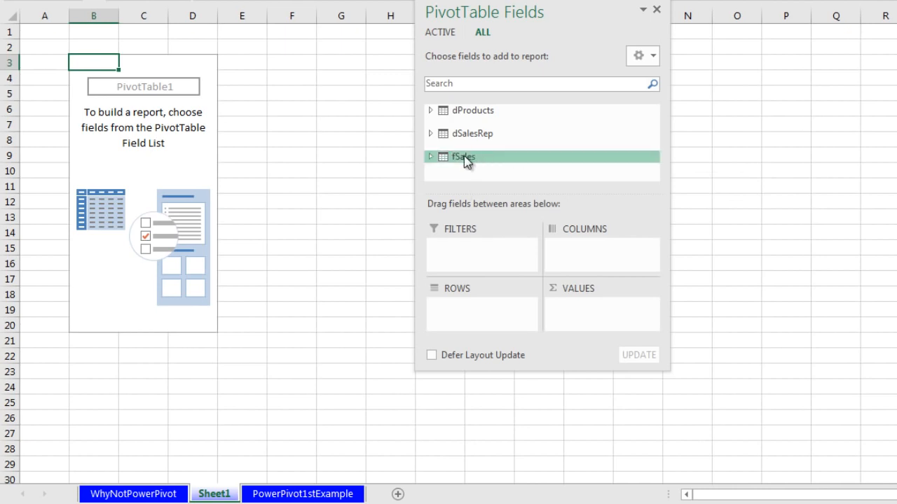
{"action": "left_click", "coordinate": [430, 134]}
{"action": "left_click_drag", "start_coordinate": [477, 167], "coordinate": [498, 316]}
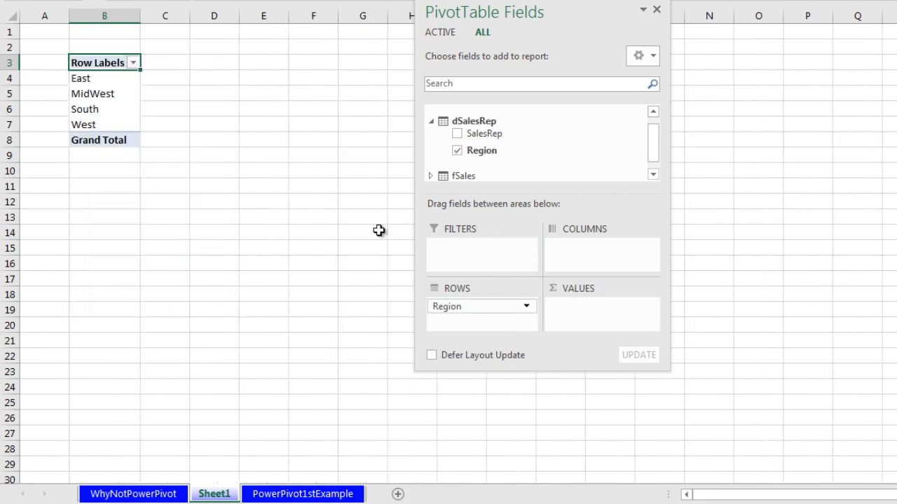
Add Total Net Revenue to the values, giving a $905,702.21 Grand Total
{"action": "left_click", "coordinate": [431, 176]}
{"action": "scroll", "coordinate": [579, 158], "scroll_direction": "down", "scroll_amount": 1}
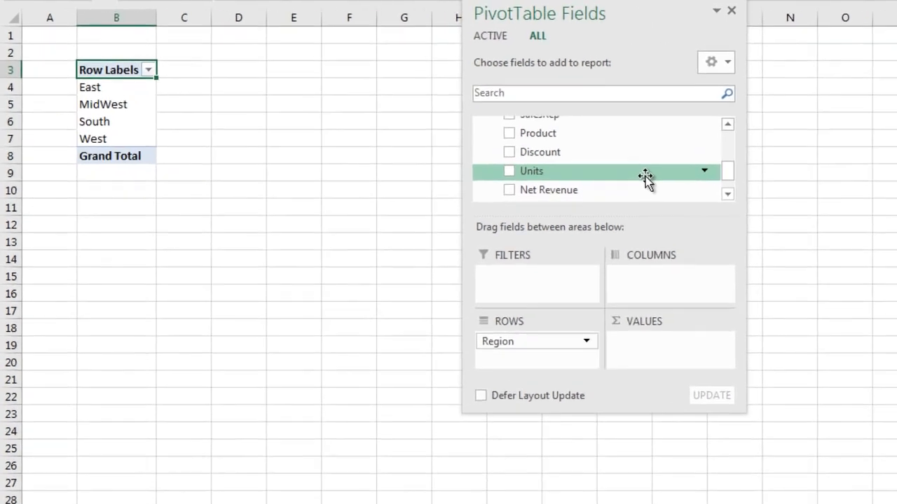
{"action": "scroll", "coordinate": [578, 158], "scroll_direction": "down", "scroll_amount": 1}
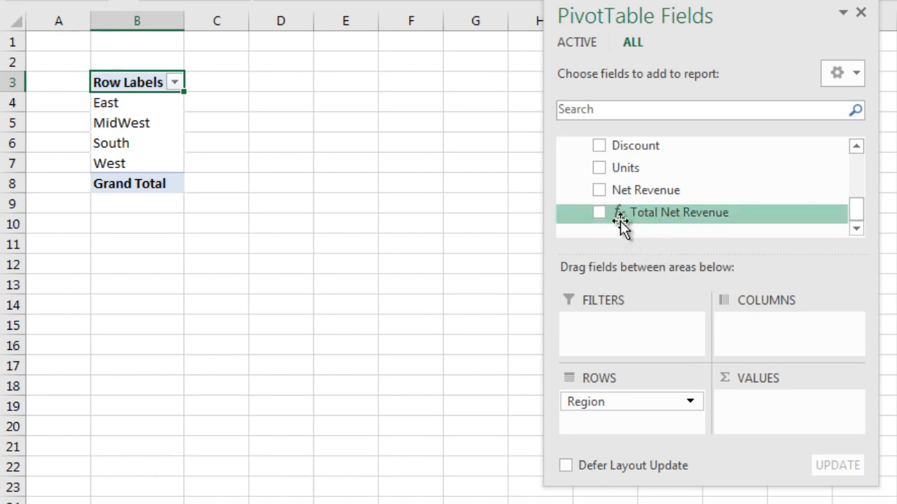
{"action": "left_click_drag", "start_coordinate": [625, 215], "coordinate": [769, 411]}
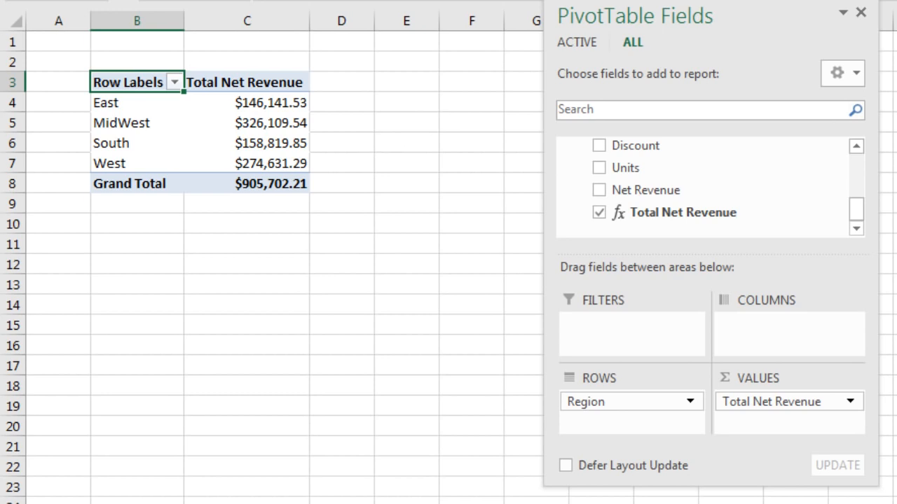
{"action": "right_click", "coordinate": [254, 103]}
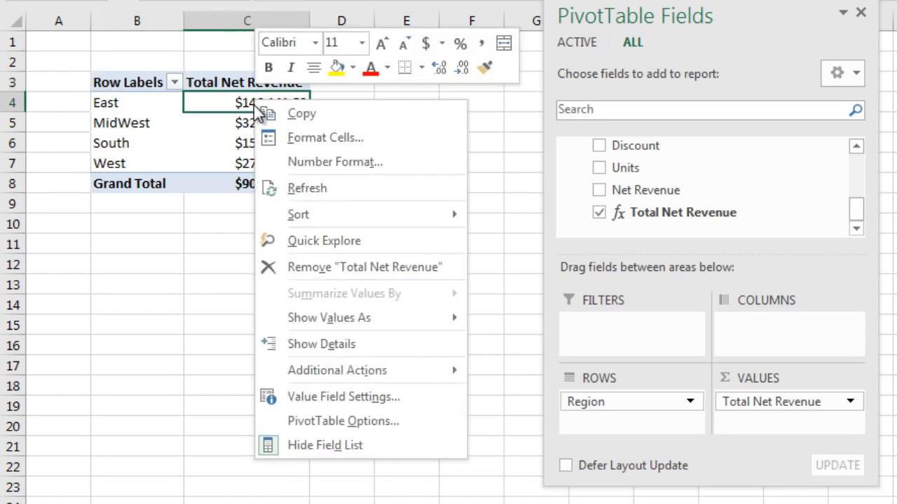
{"action": "left_click", "coordinate": [310, 164]}
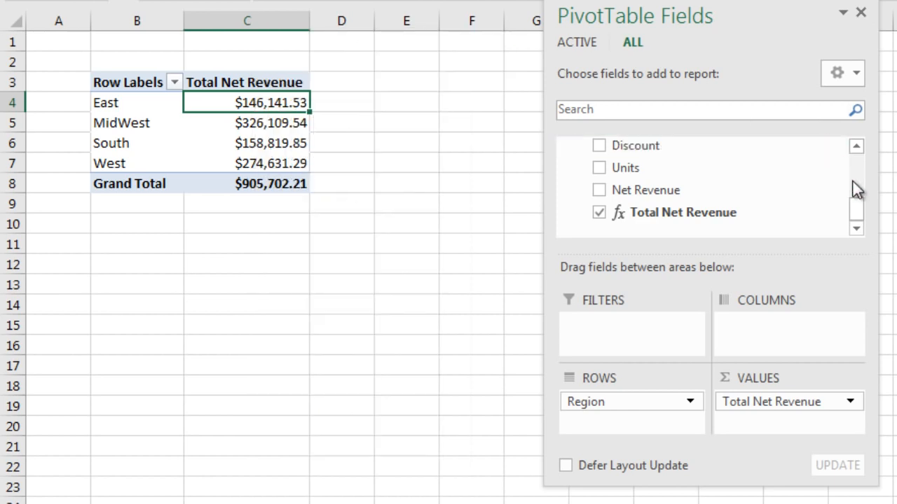
{"action": "left_click_drag", "start_coordinate": [856, 207], "coordinate": [856, 166]}
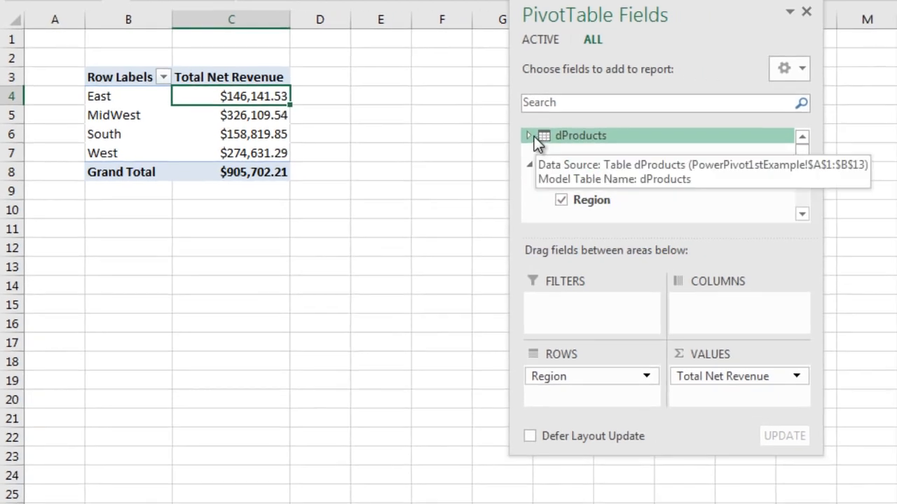
{"action": "left_click", "coordinate": [564, 144]}
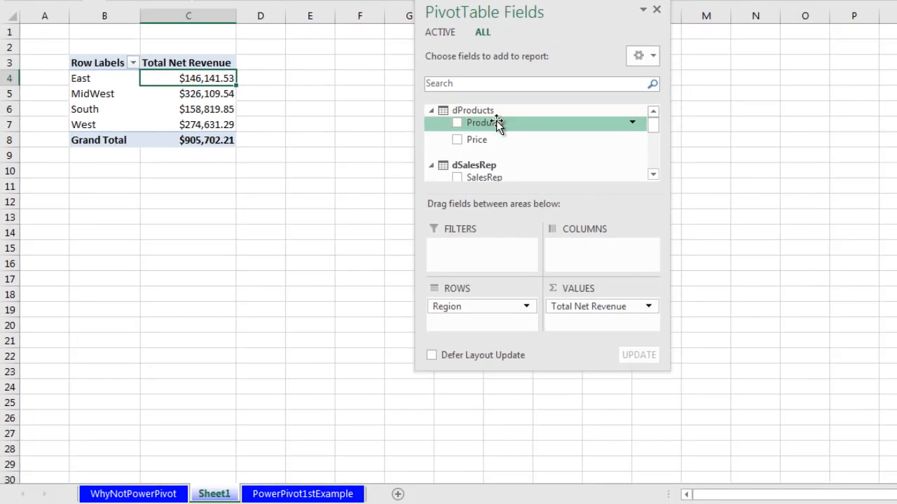
Put Products above Region in the PivotTable rows, widen the field list, and select a value cell
{"action": "left_click_drag", "start_coordinate": [494, 123], "coordinate": [465, 303]}
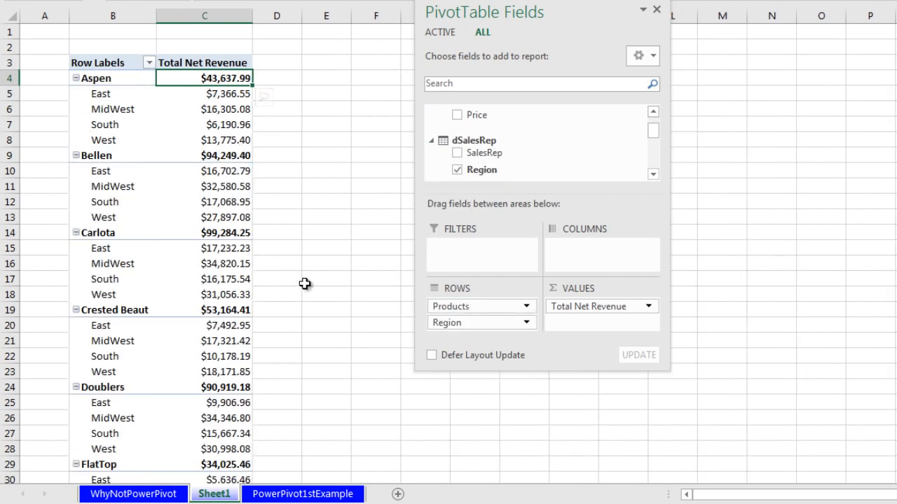
{"action": "left_click_drag", "start_coordinate": [658, 132], "coordinate": [657, 120]}
{"action": "left_click_drag", "start_coordinate": [666, 367], "coordinate": [711, 463]}
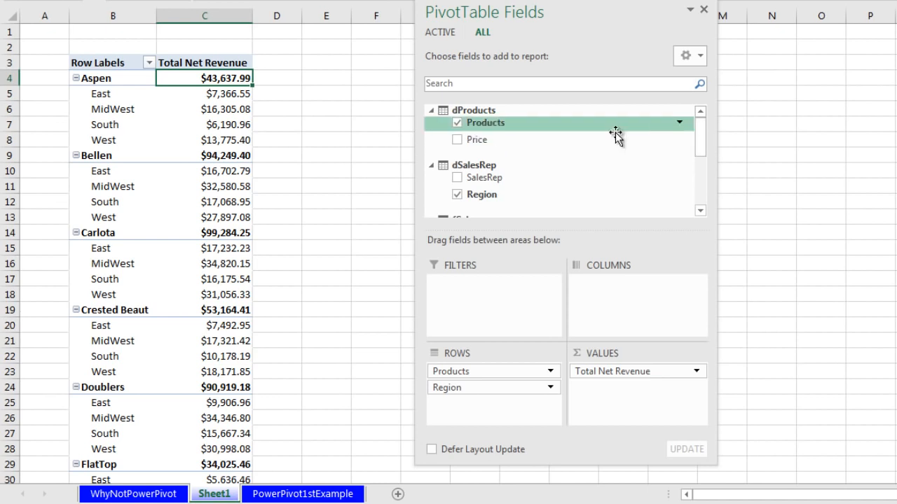
{"action": "left_click_drag", "start_coordinate": [704, 136], "coordinate": [705, 189]}
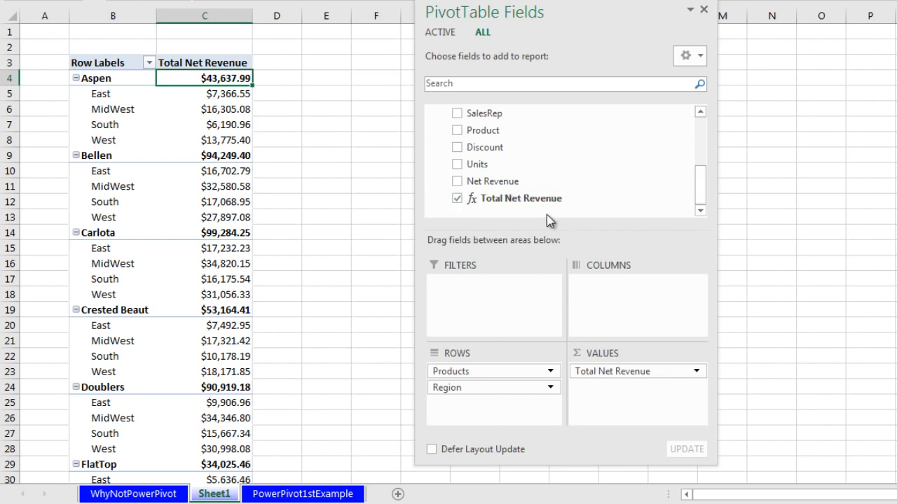
{"action": "left_click", "coordinate": [230, 126]}
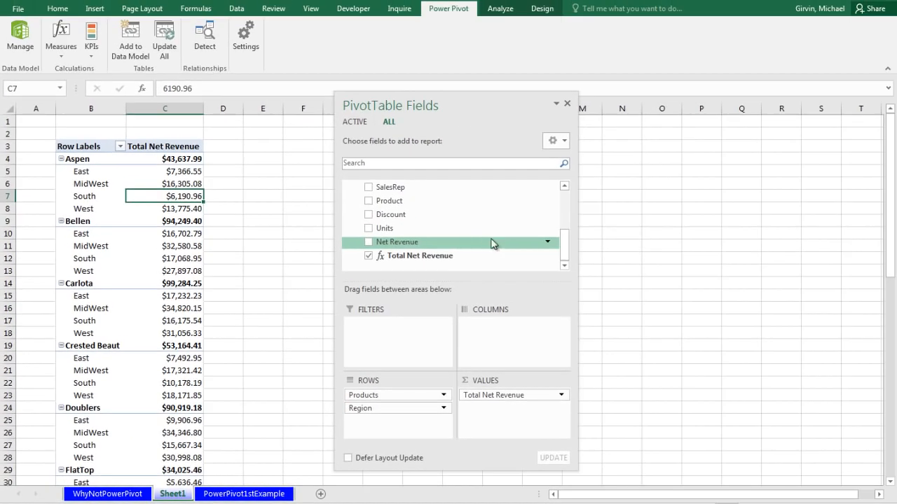
Show the PivotTable in tabular form, move the field list aside, and go to the PowerPivot1stExample sheet
{"action": "left_click", "coordinate": [539, 12]}
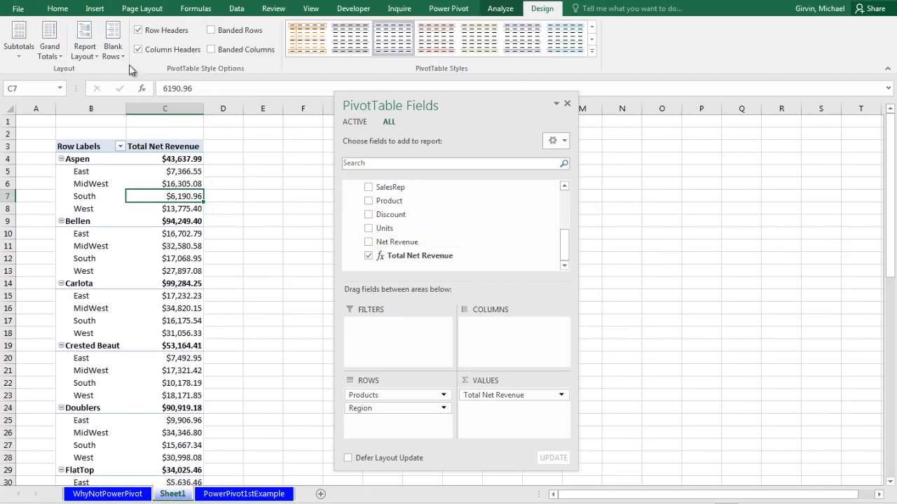
{"action": "left_click", "coordinate": [95, 46]}
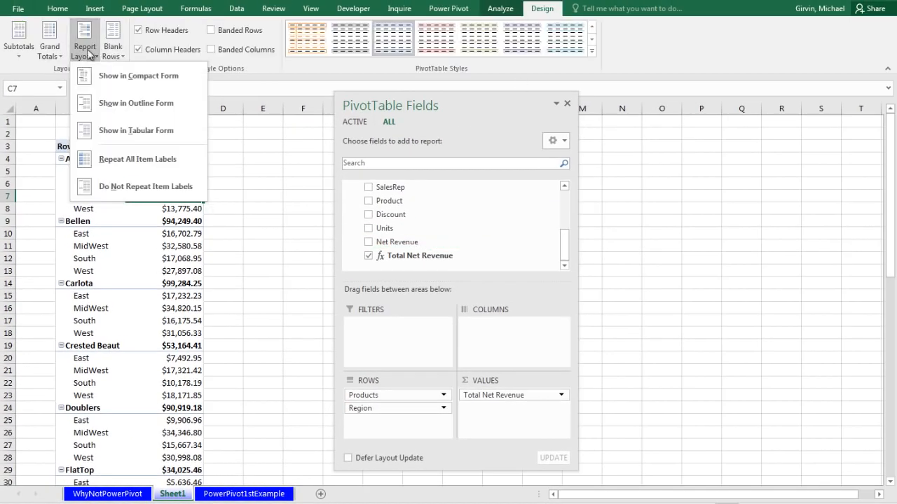
{"action": "left_click", "coordinate": [124, 137]}
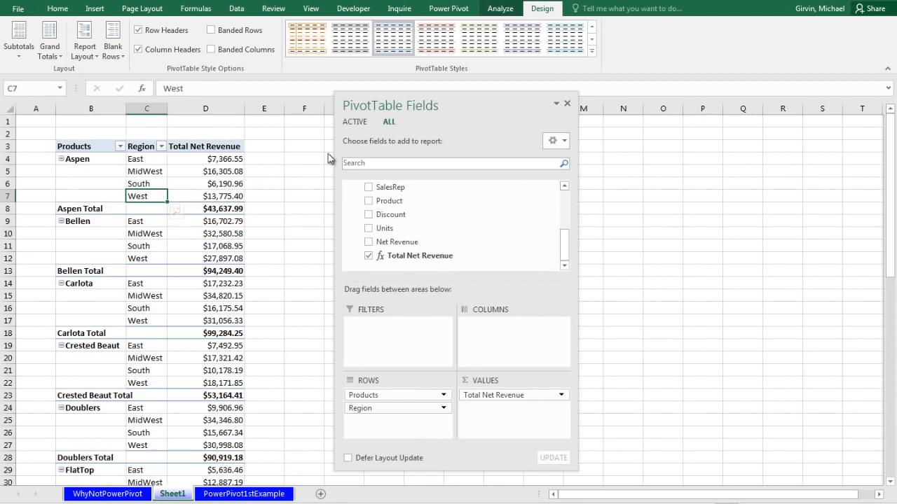
{"action": "left_click_drag", "start_coordinate": [460, 105], "coordinate": [534, 106]}
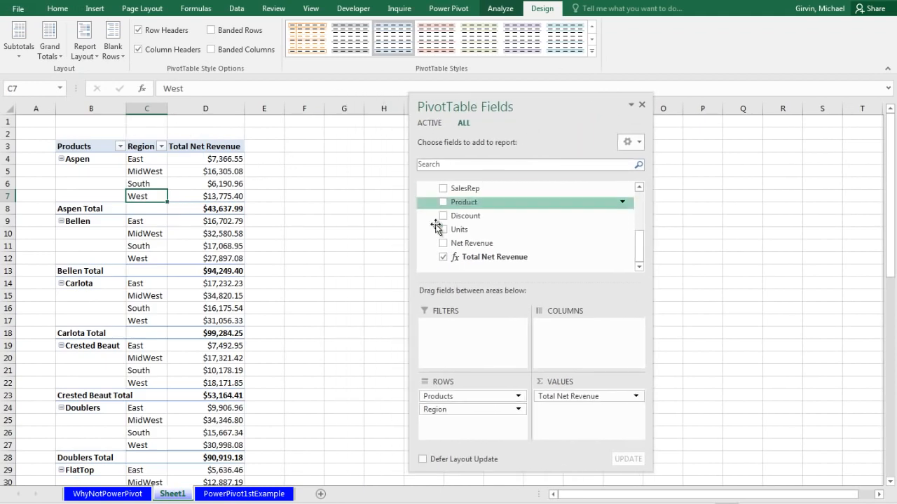
{"action": "left_click", "coordinate": [238, 494]}
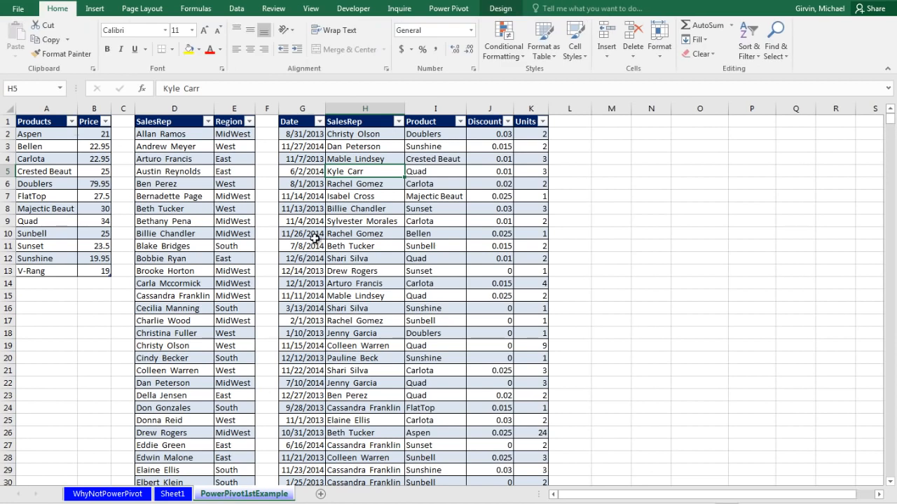
In Power Pivot, view the dProducts, fSales and dSalesRep relationships in Diagram View, then return to Data View
{"action": "left_click", "coordinate": [443, 9]}
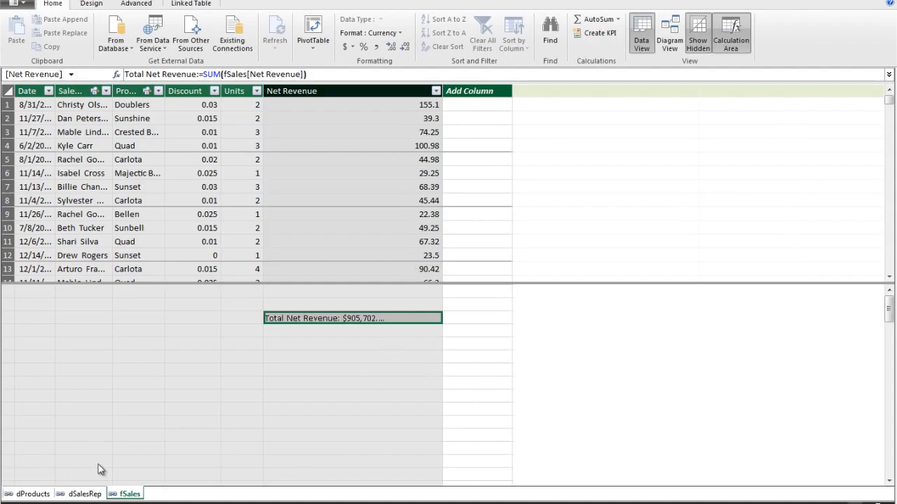
{"action": "left_click", "coordinate": [671, 43]}
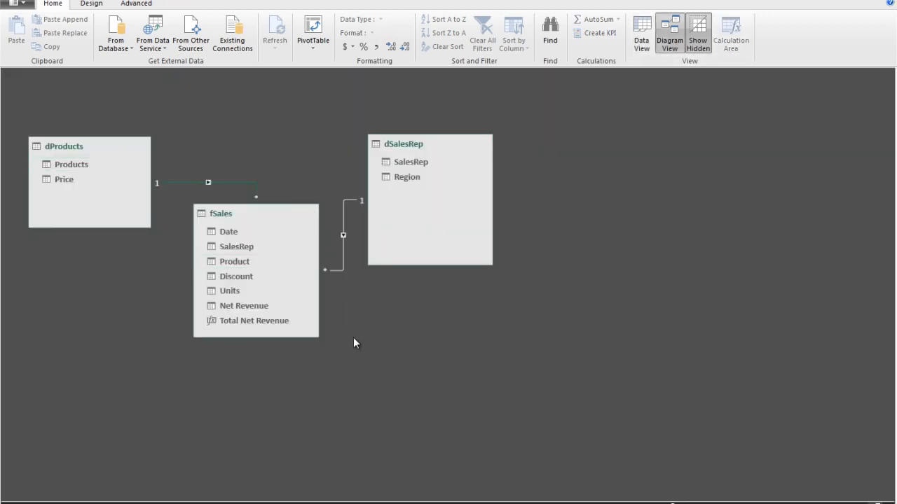
{"action": "left_click", "coordinate": [642, 42]}
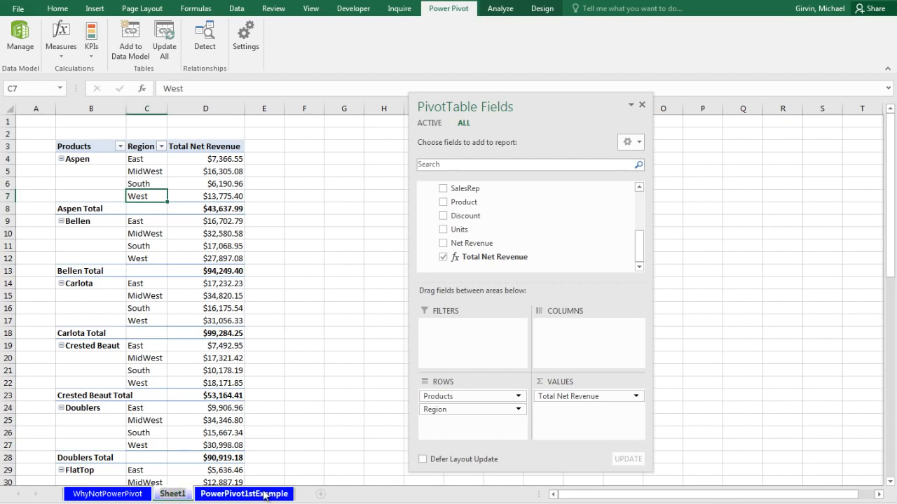
Paste ProductRegionReport as the report sheet's new name and confirm it
{"action": "type", "text": "ProductRegionReport"}
{"action": "key", "text": "Return"}
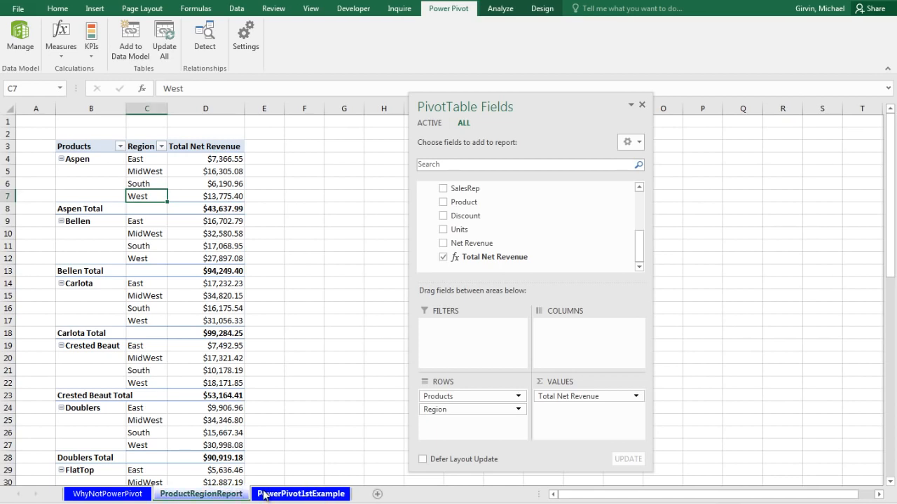